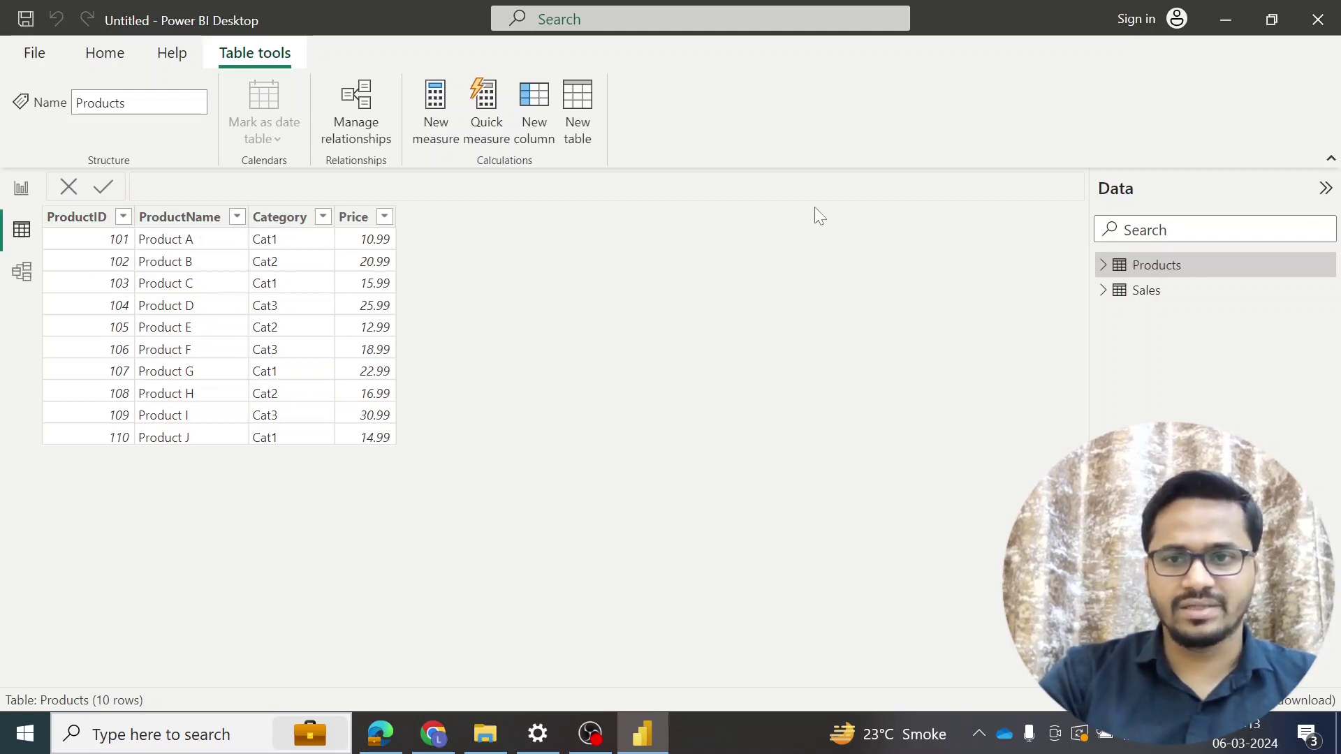
# - Examine the Products and Sales tables, their shared ProductID columns and the relationship between them in the model
pyautogui.click(1146, 291)
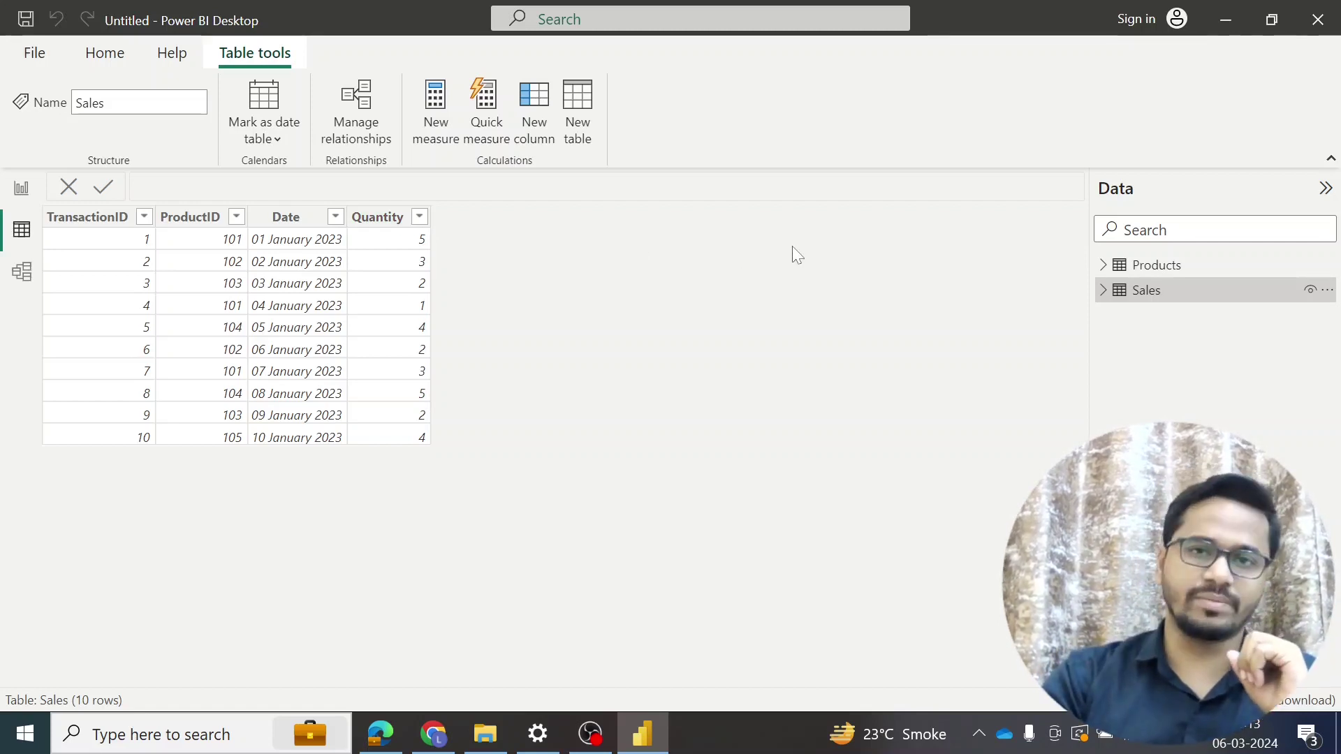
pyautogui.click(1140, 266)
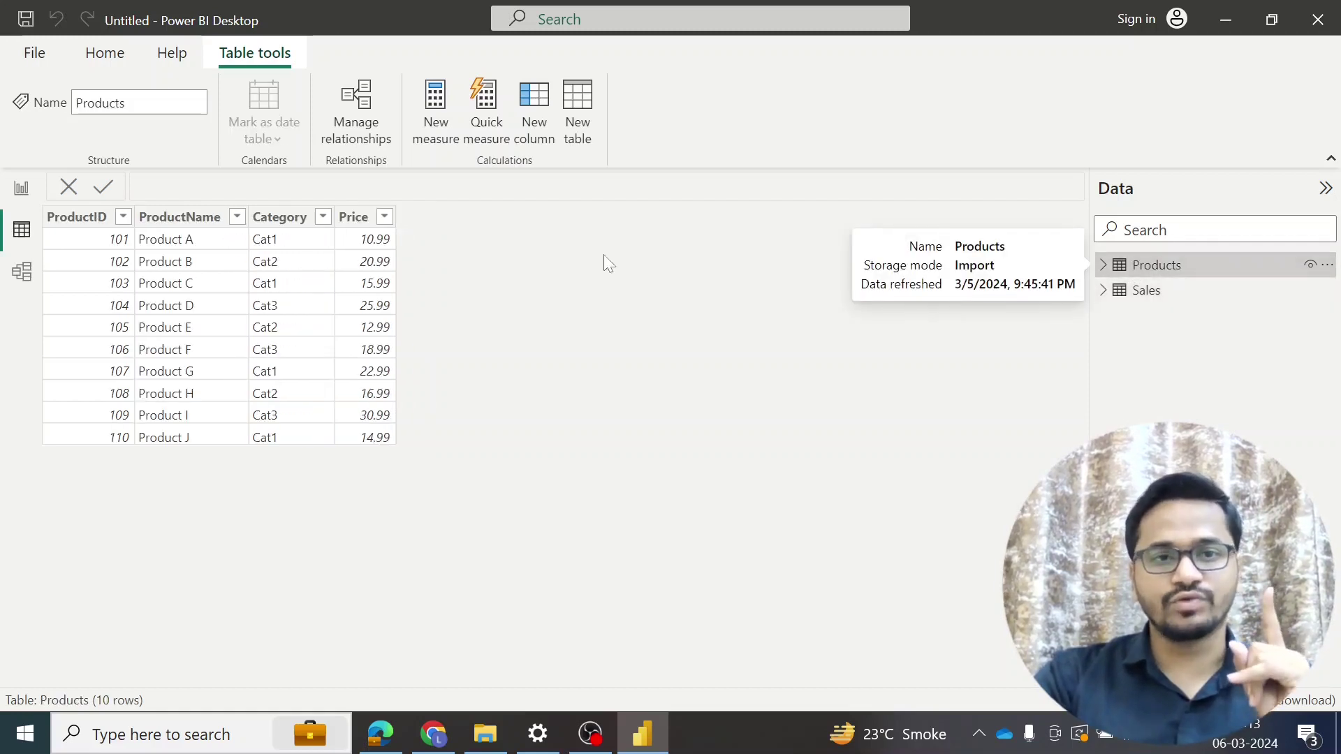
pyautogui.click(73, 222)
pyautogui.click(1148, 390)
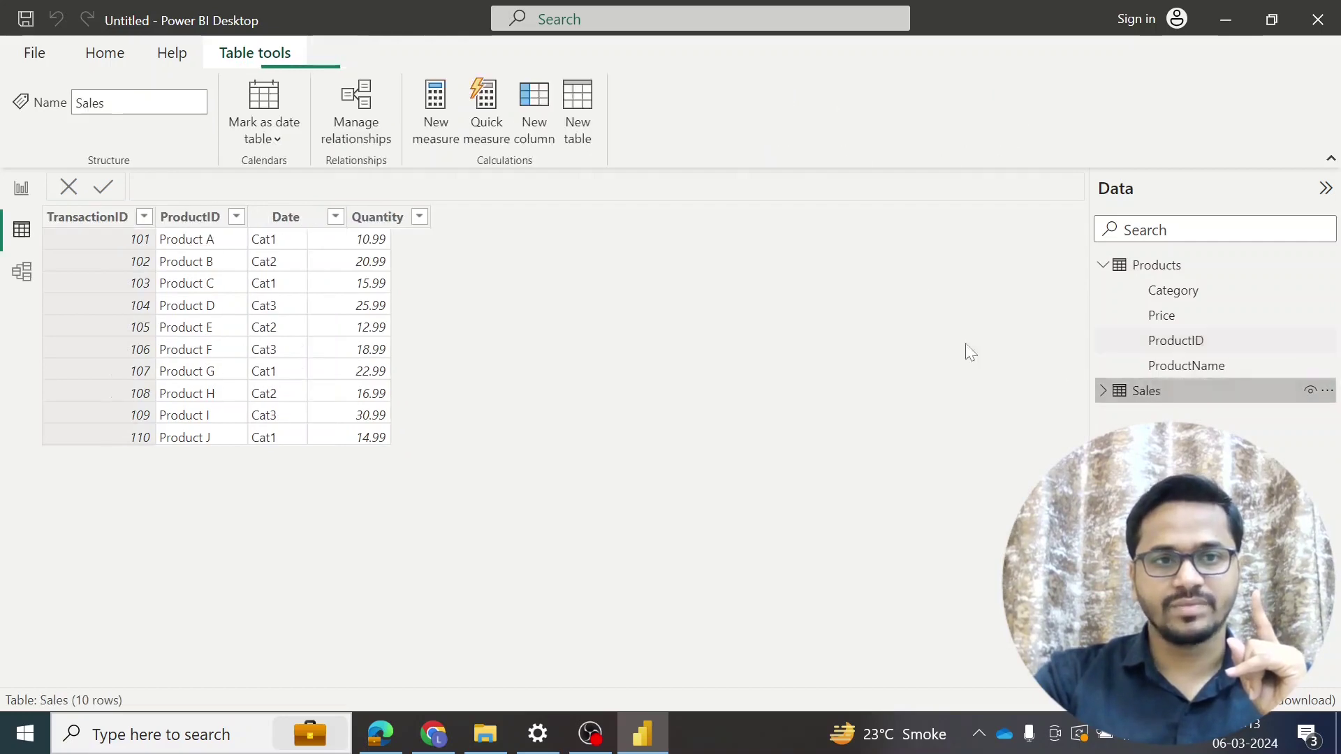
pyautogui.click(172, 218)
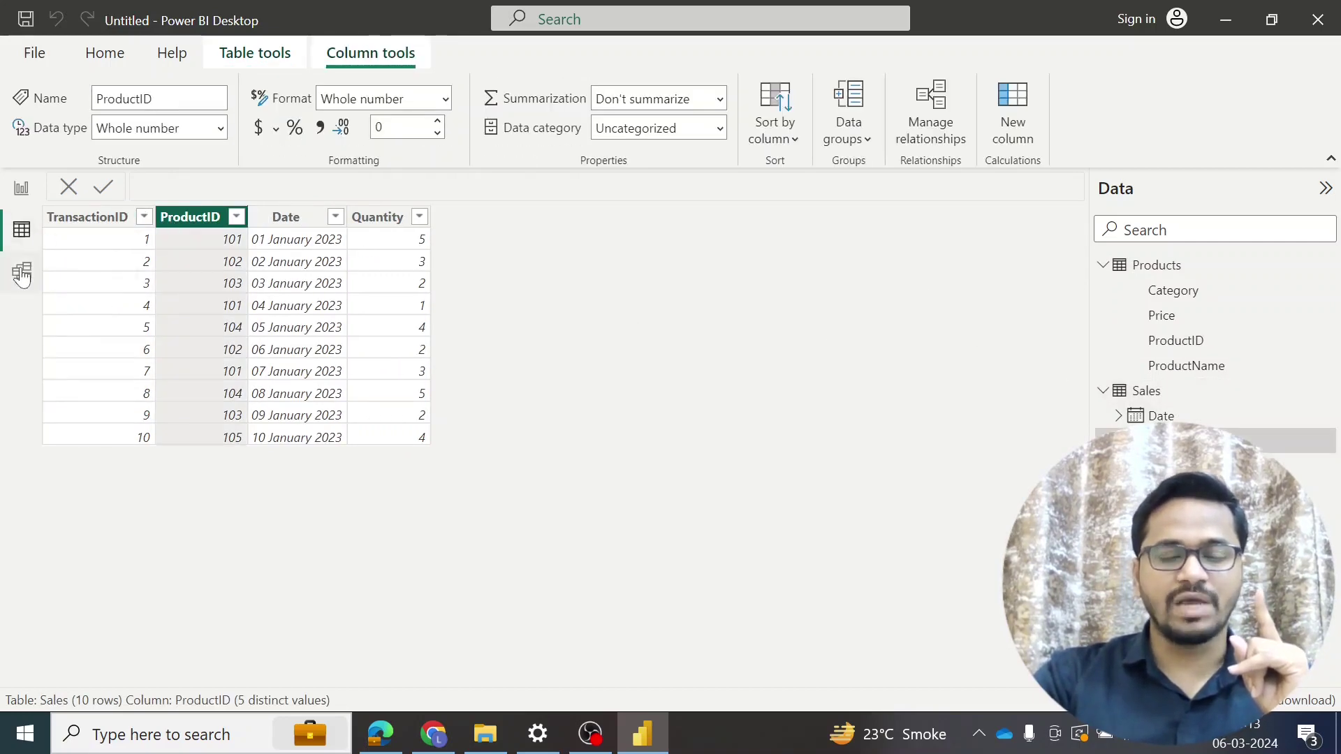
pyautogui.click(21, 272)
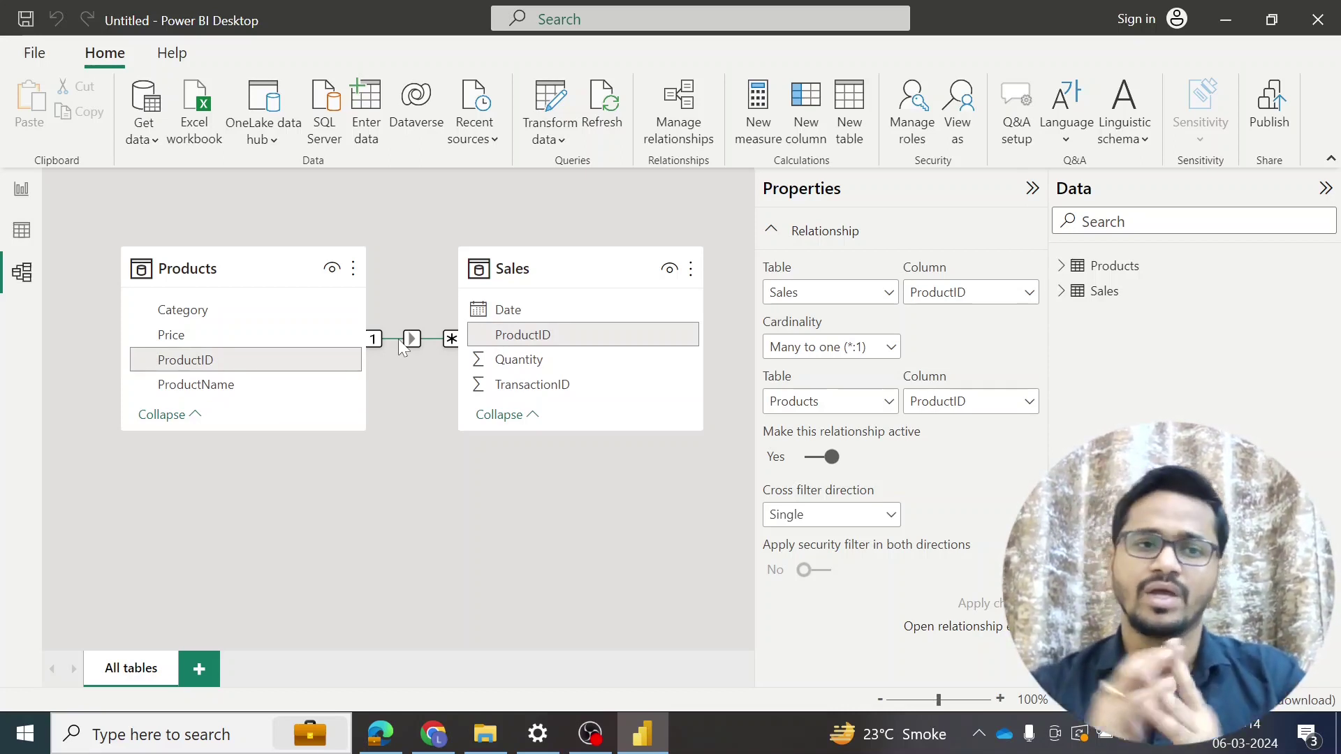
# - Insert two blank table visuals on the report page and arrange them side by side with a wide gap between them
pyautogui.click(19, 192)
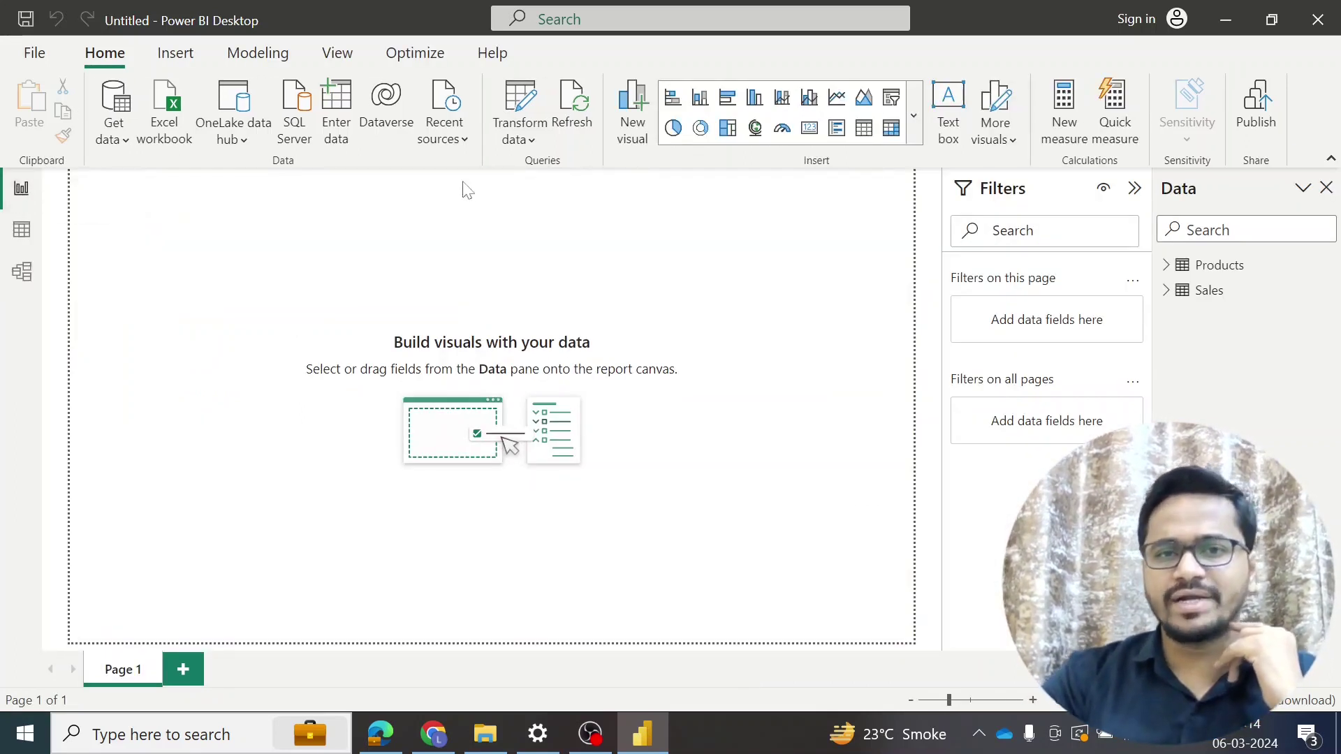
pyautogui.click(863, 129)
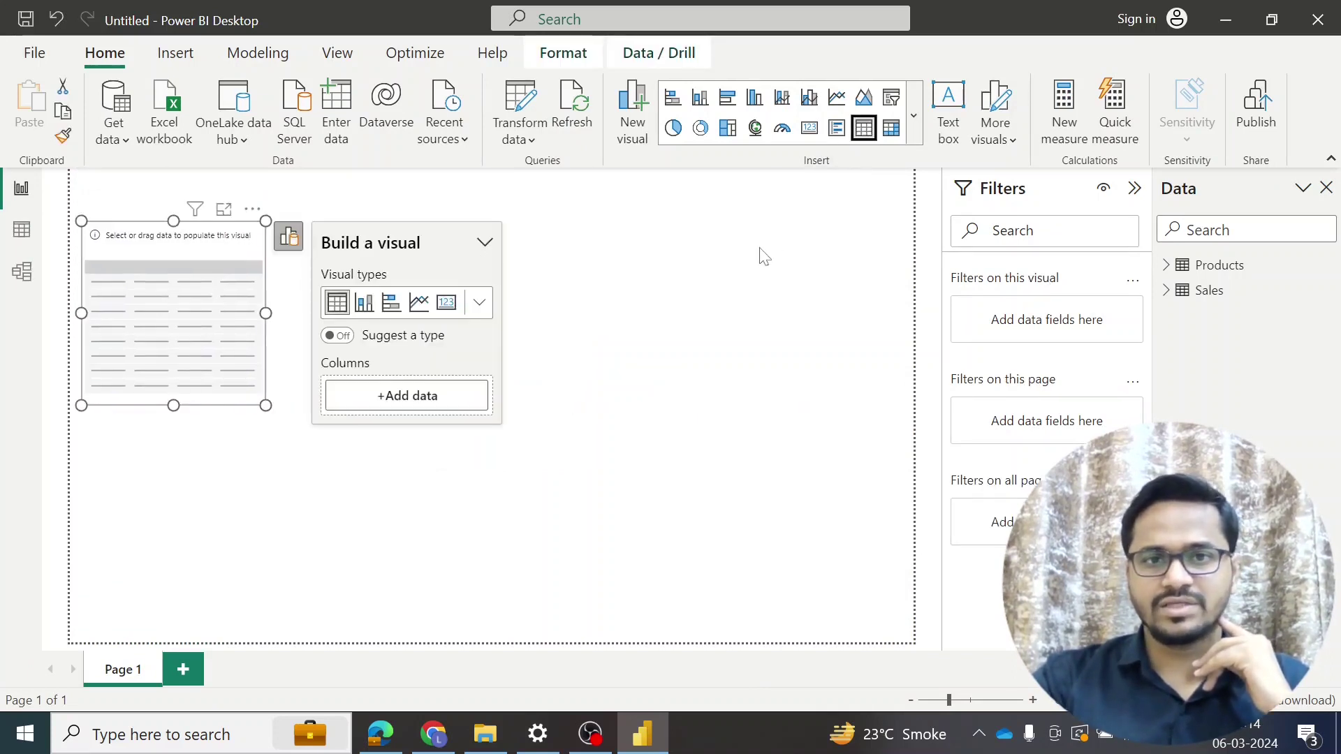
pyautogui.click(828, 217)
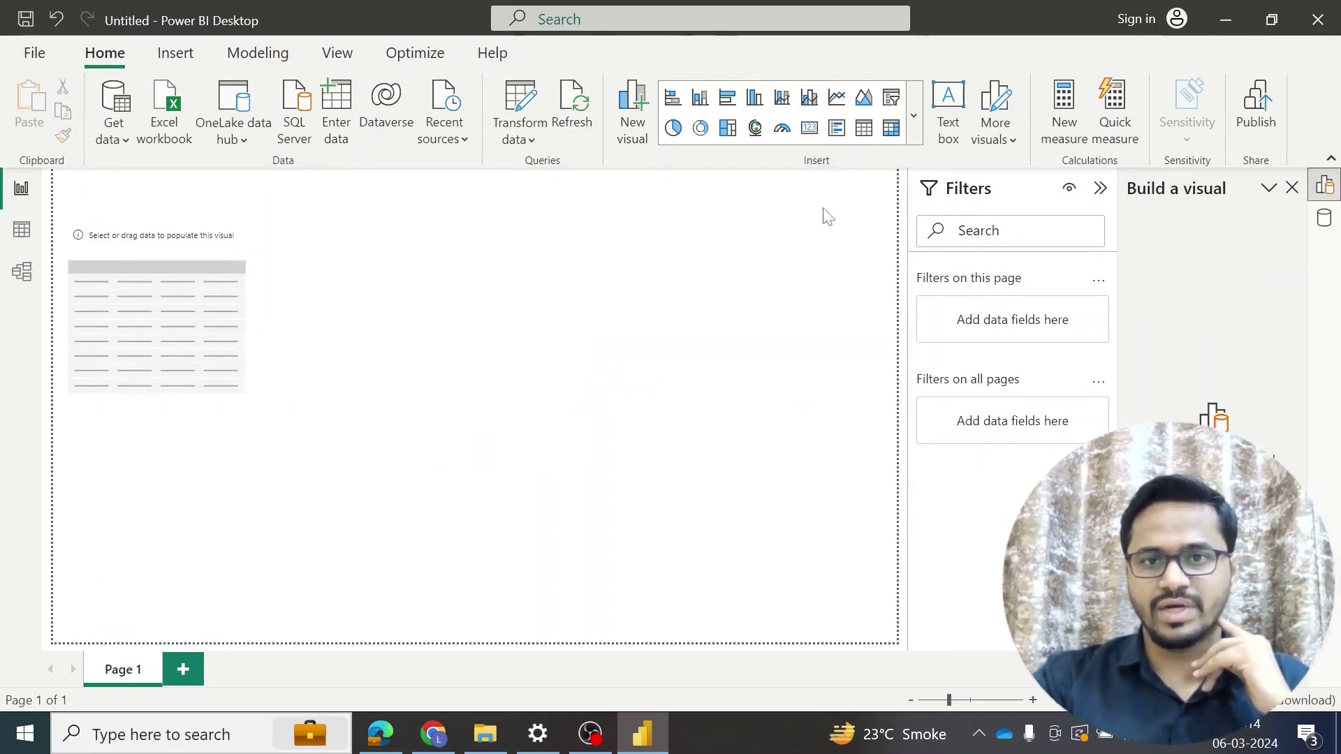
pyautogui.click(863, 128)
pyautogui.moveTo(209, 463); pyautogui.dragTo(748, 248)
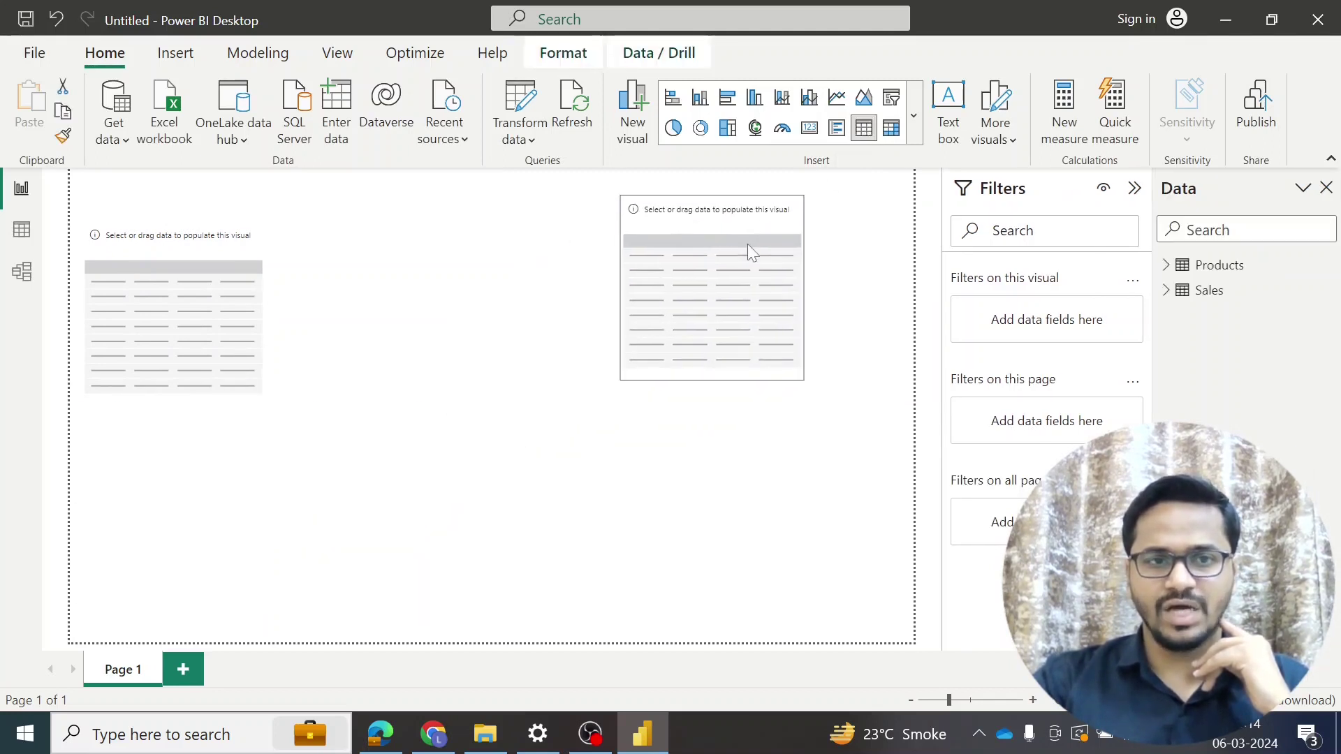
pyautogui.click(203, 281)
pyautogui.moveTo(202, 281); pyautogui.dragTo(266, 262)
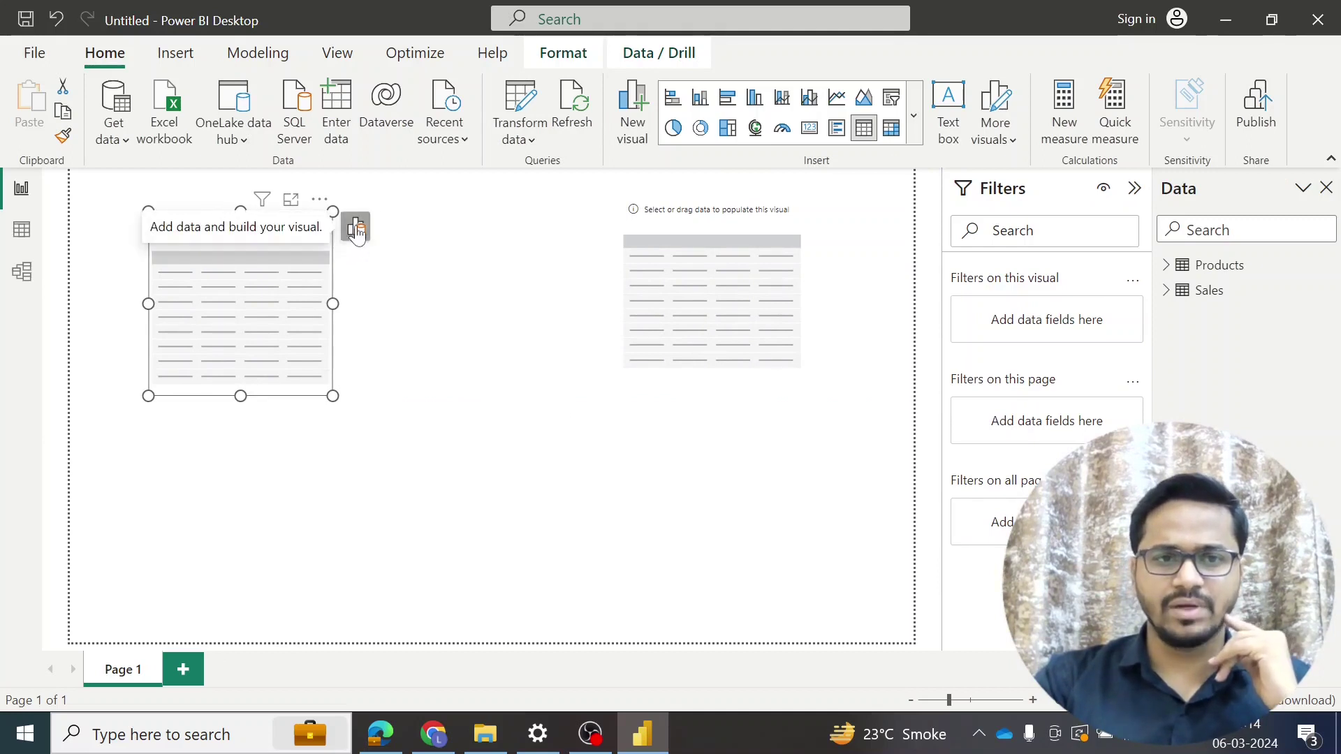
# - Add the ProductName field from Products to the first blank table visual
pyautogui.click(356, 227)
pyautogui.click(460, 383)
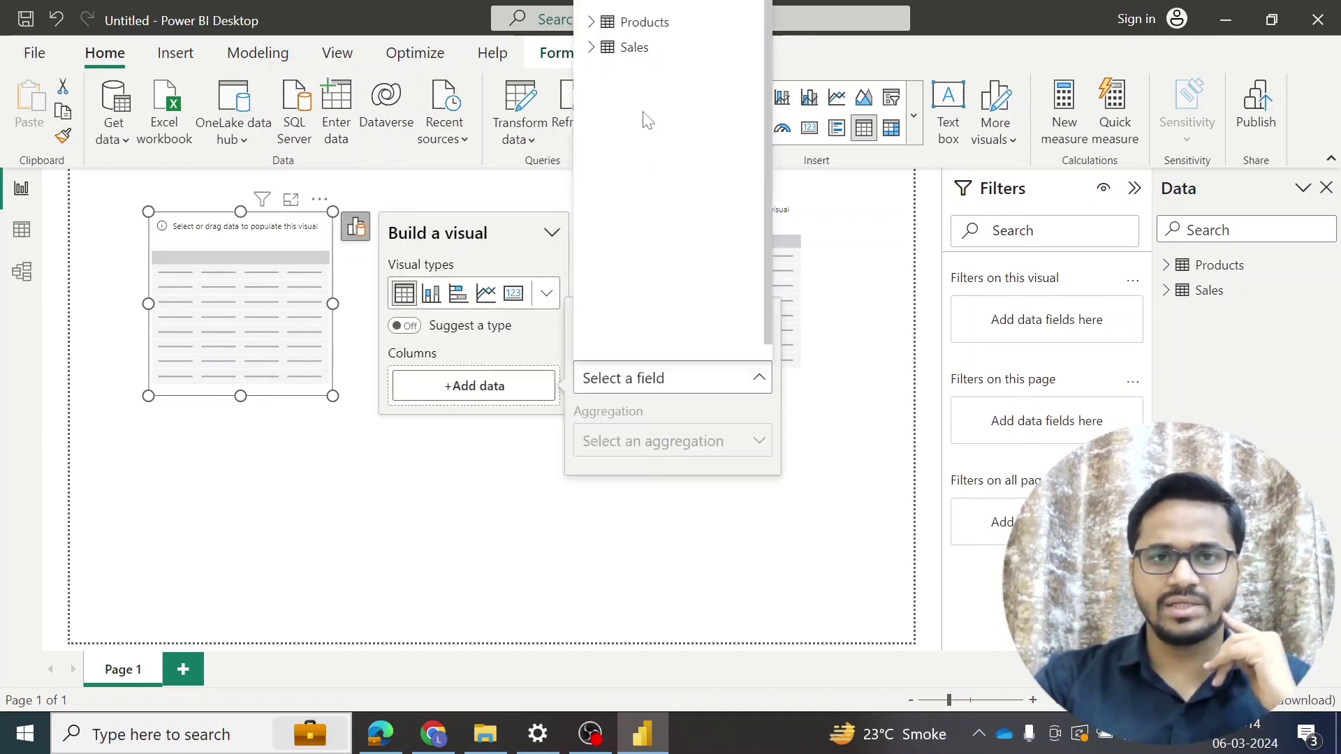
pyautogui.click(608, 23)
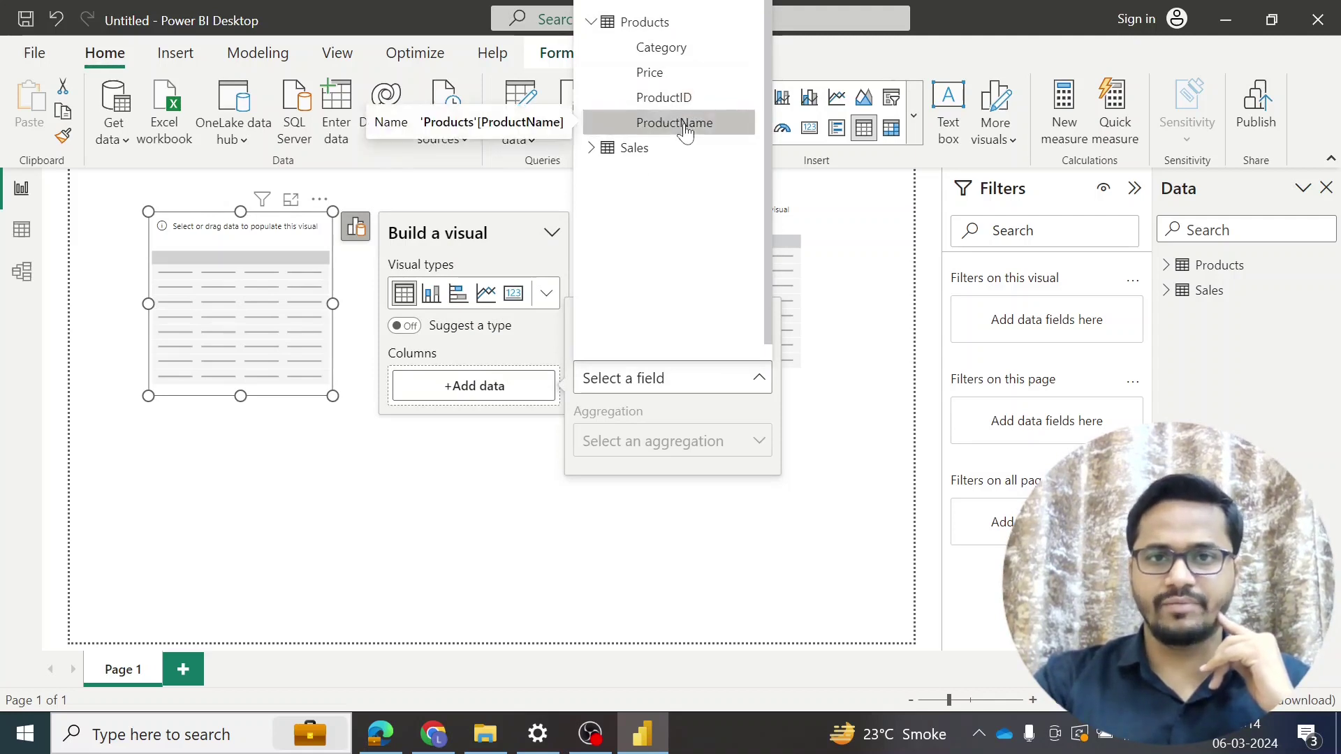
pyautogui.click(675, 123)
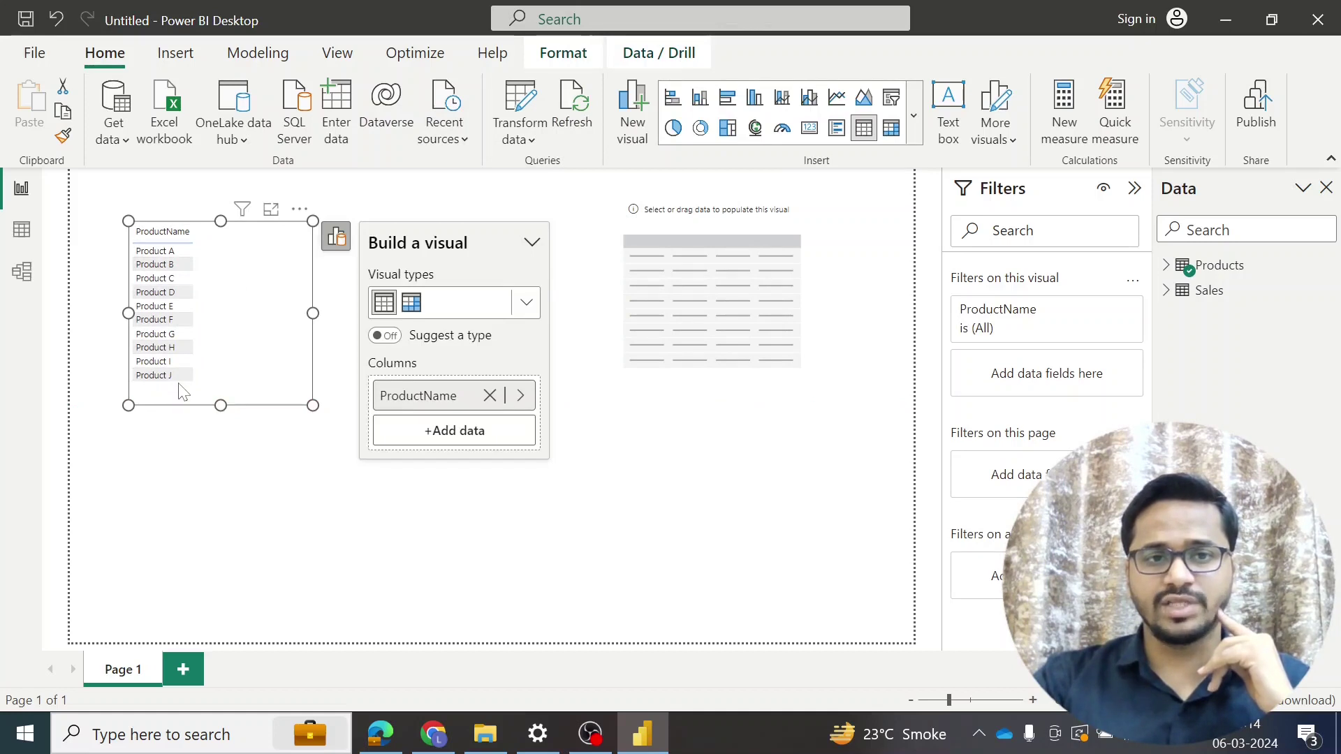
# - Add TransactionID from Sales to the other table visual and set its aggregation to Don't summarize
pyautogui.click(686, 278)
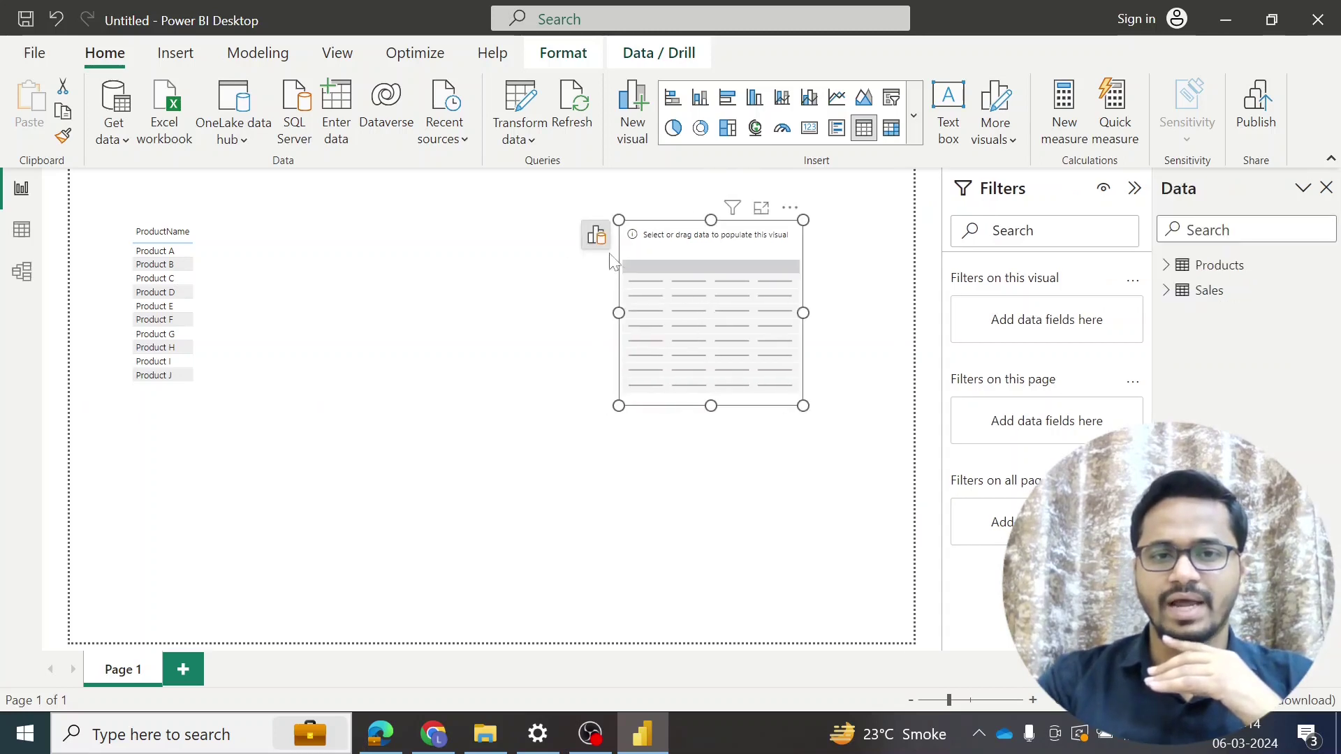
pyautogui.click(597, 244)
pyautogui.click(492, 394)
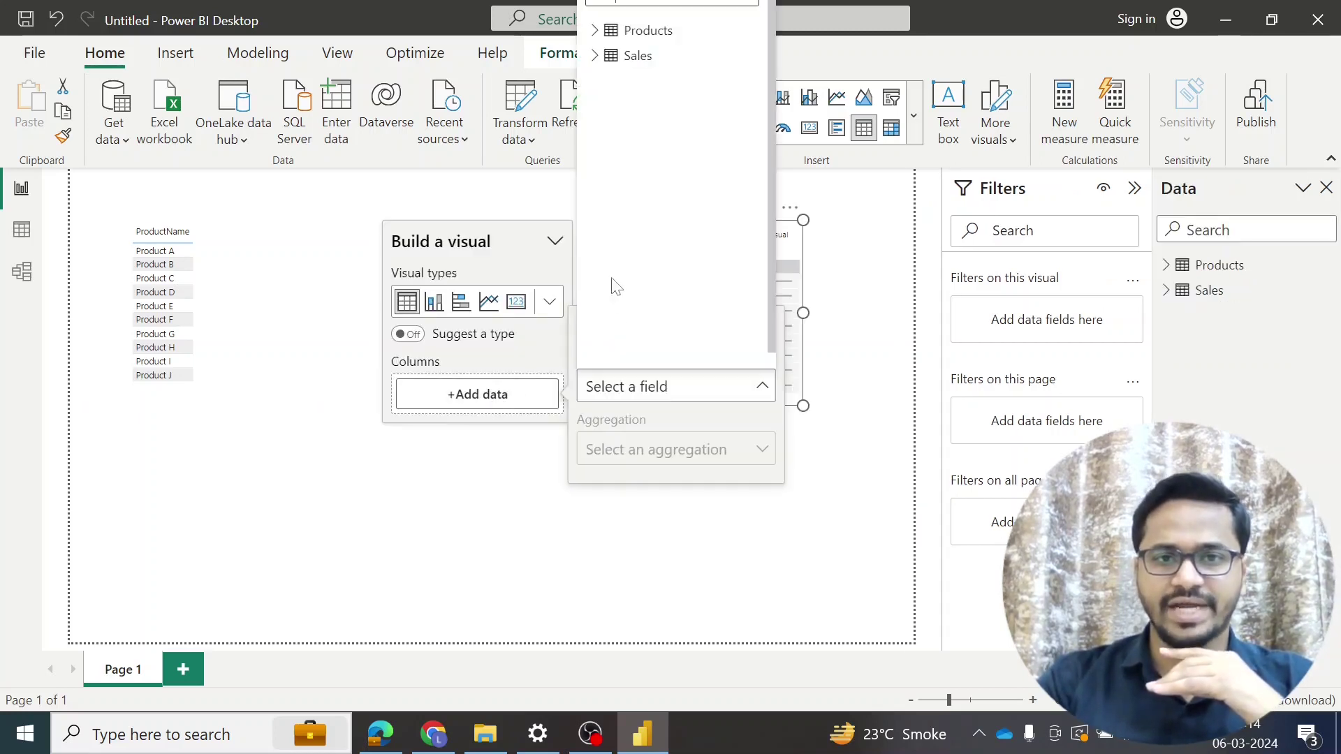
pyautogui.click(595, 57)
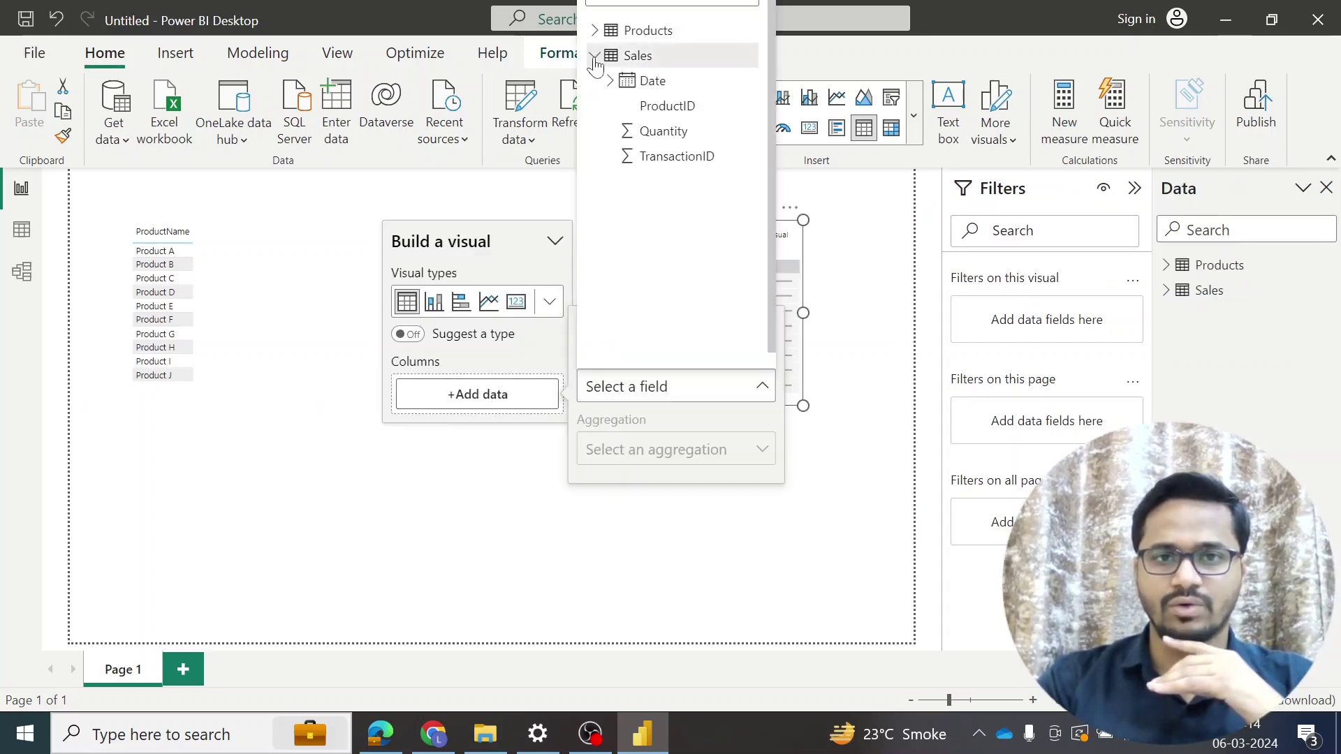
pyautogui.click(681, 160)
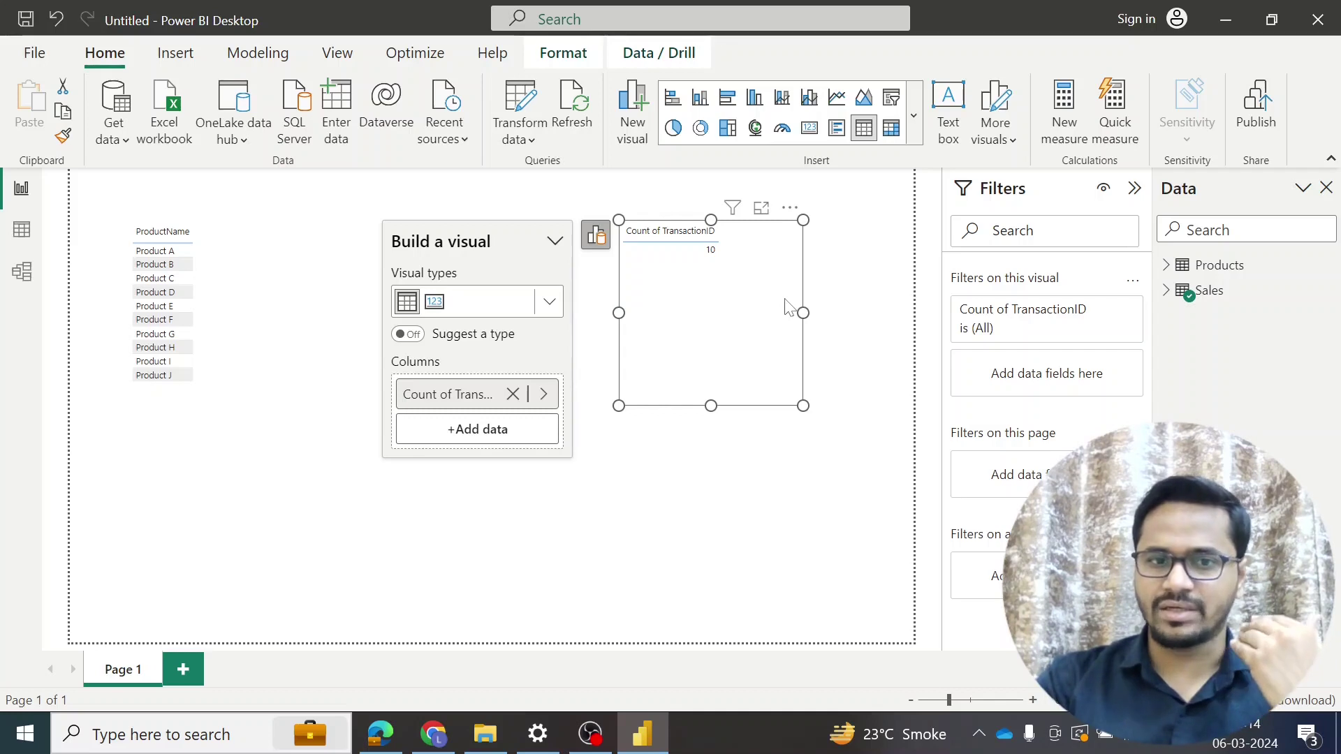
pyautogui.click(544, 395)
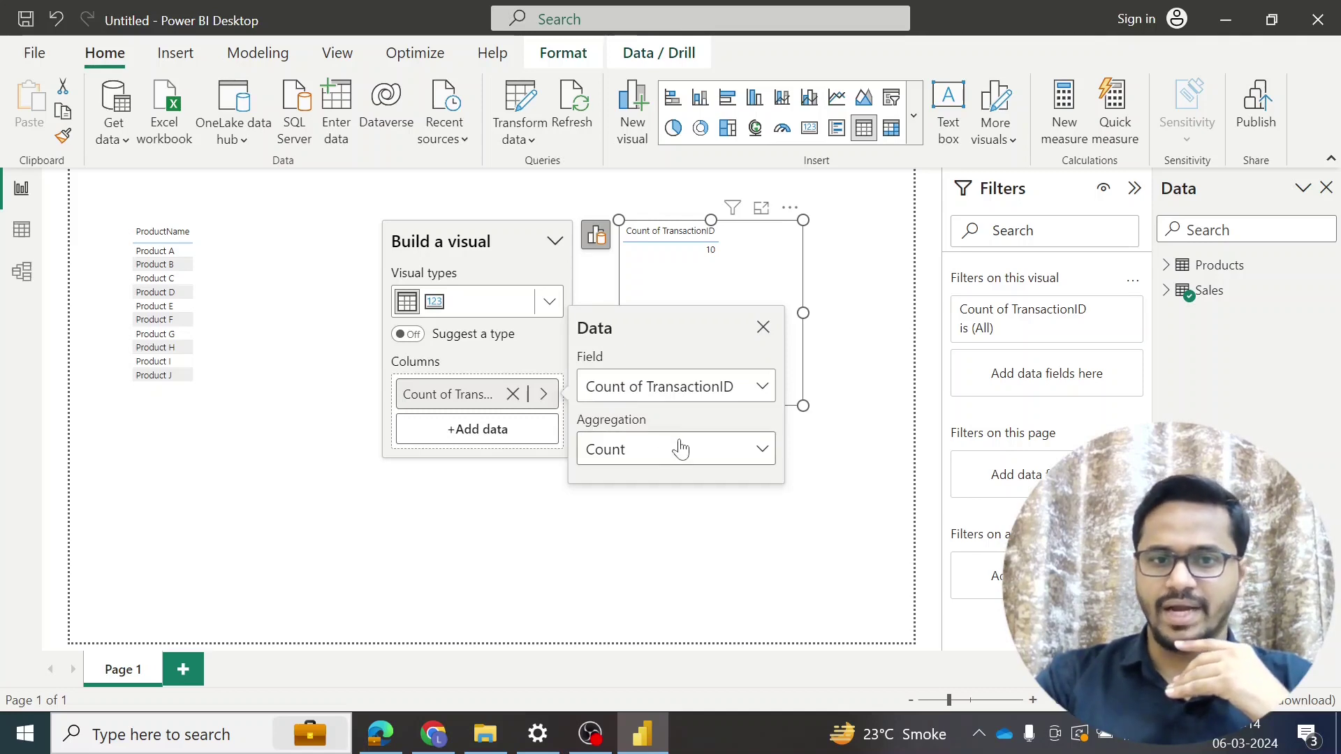
pyautogui.click(748, 454)
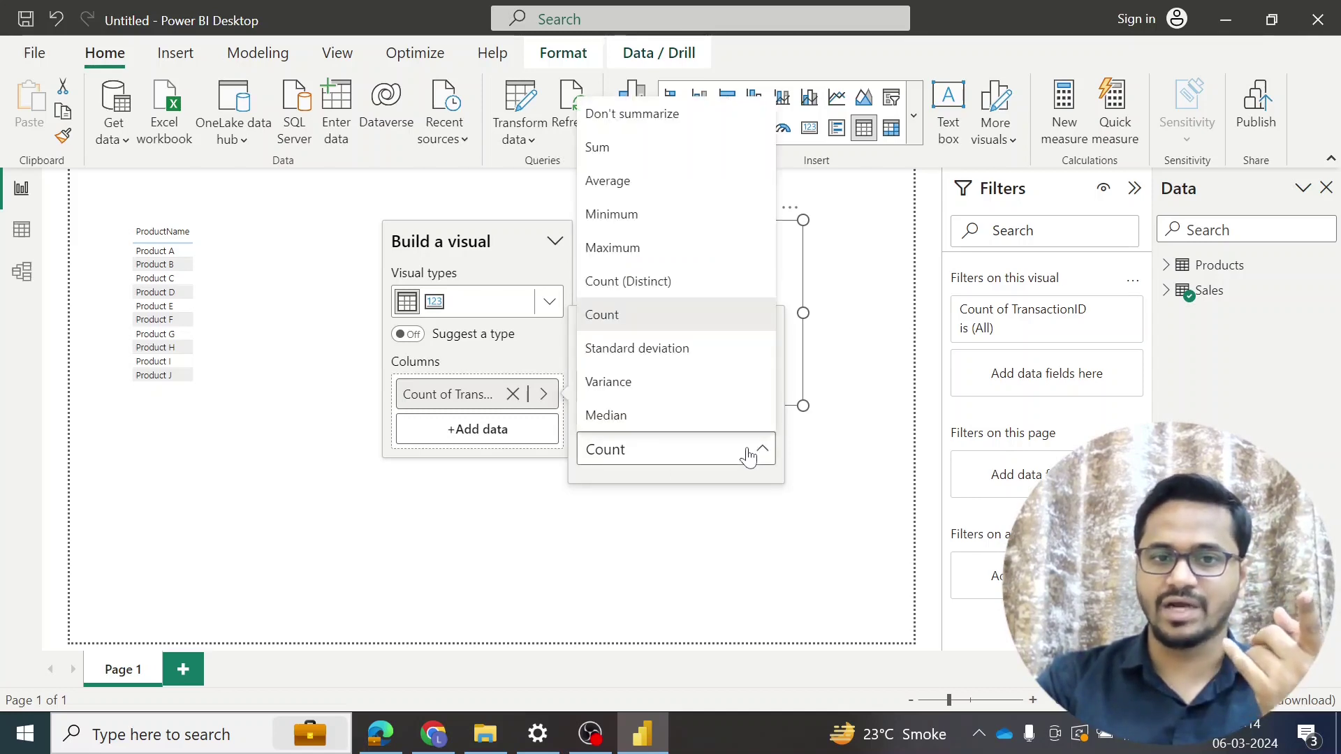
pyautogui.click(648, 119)
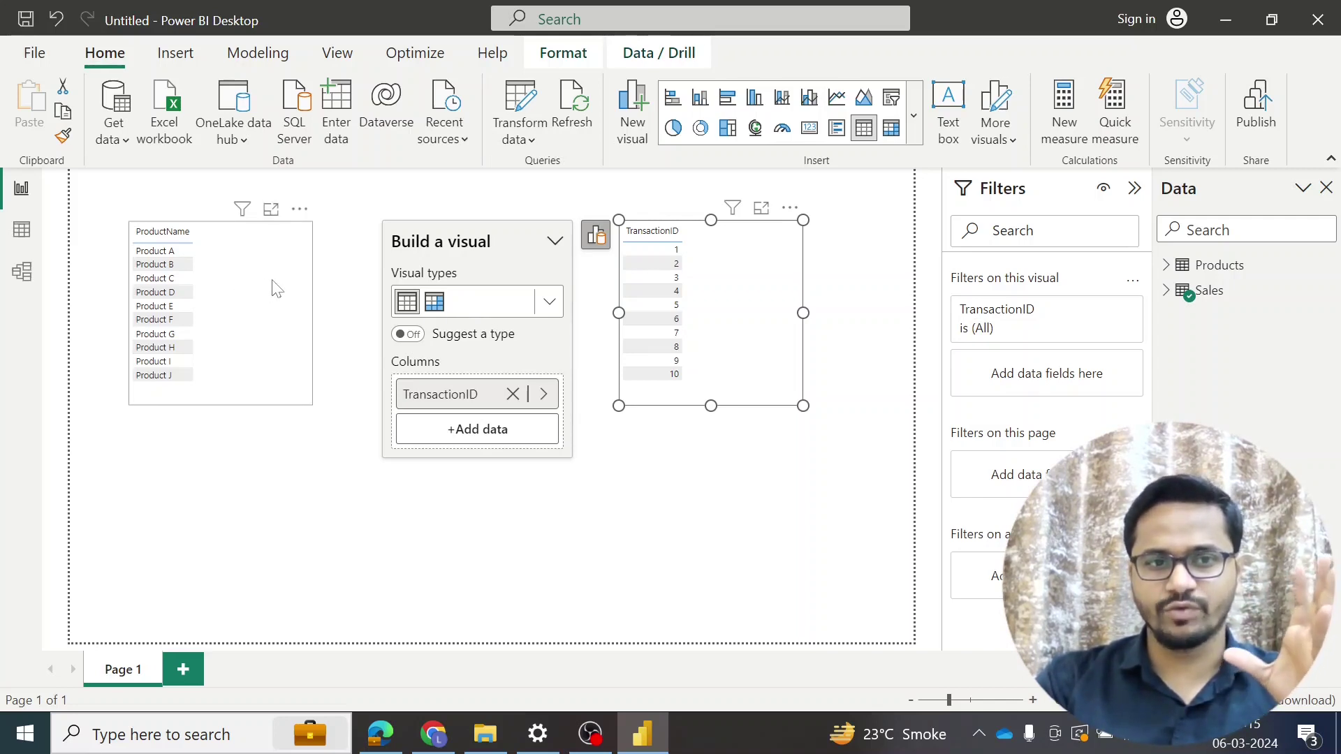
# - Shift the ProductName table slightly down and copy its formatting to the TransactionID table with the Format Painter
pyautogui.moveTo(277, 288); pyautogui.dragTo(278, 302)
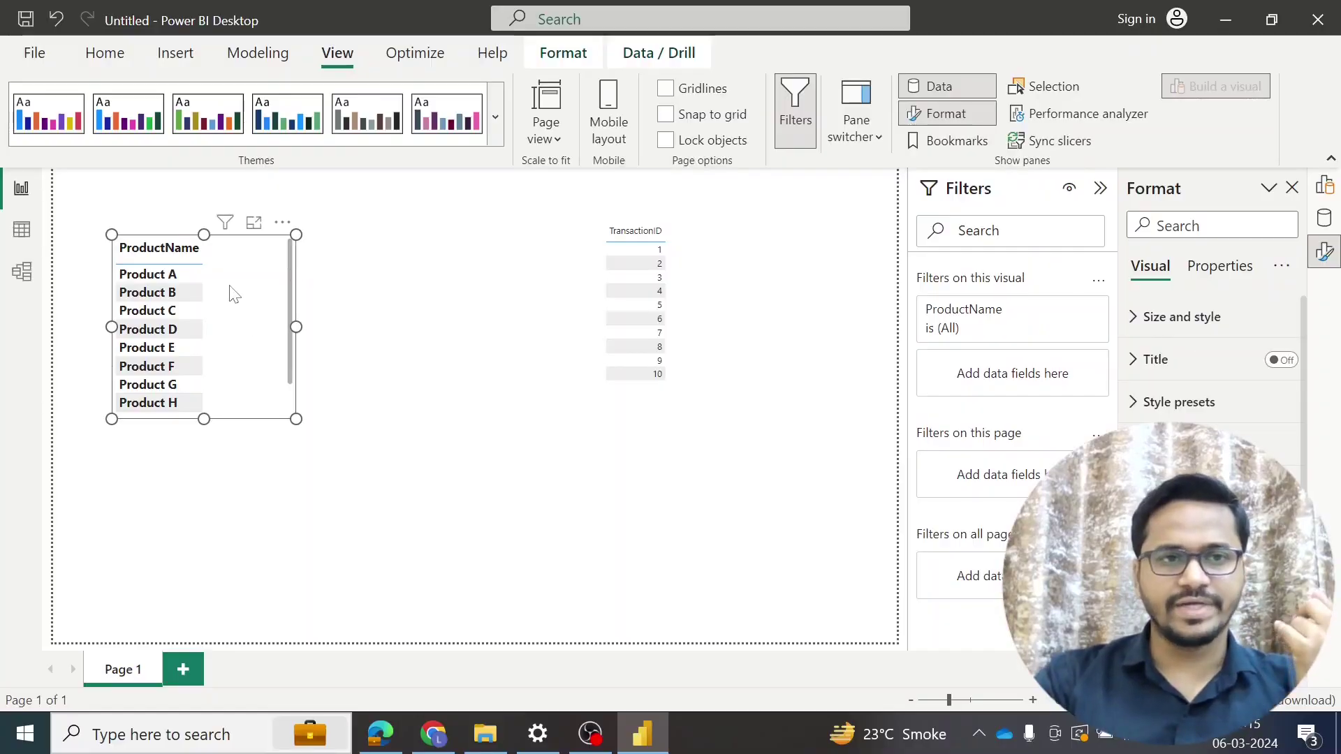
pyautogui.click(103, 57)
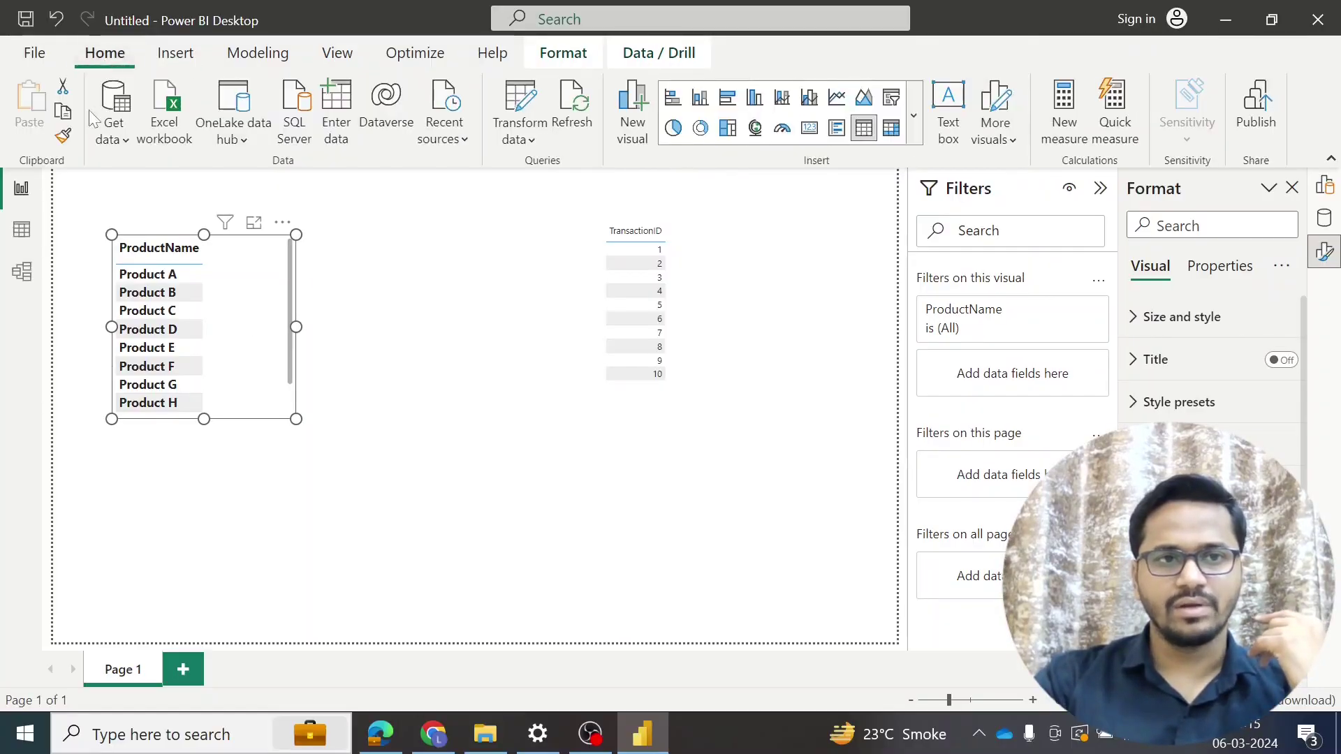
pyautogui.click(63, 136)
pyautogui.click(653, 265)
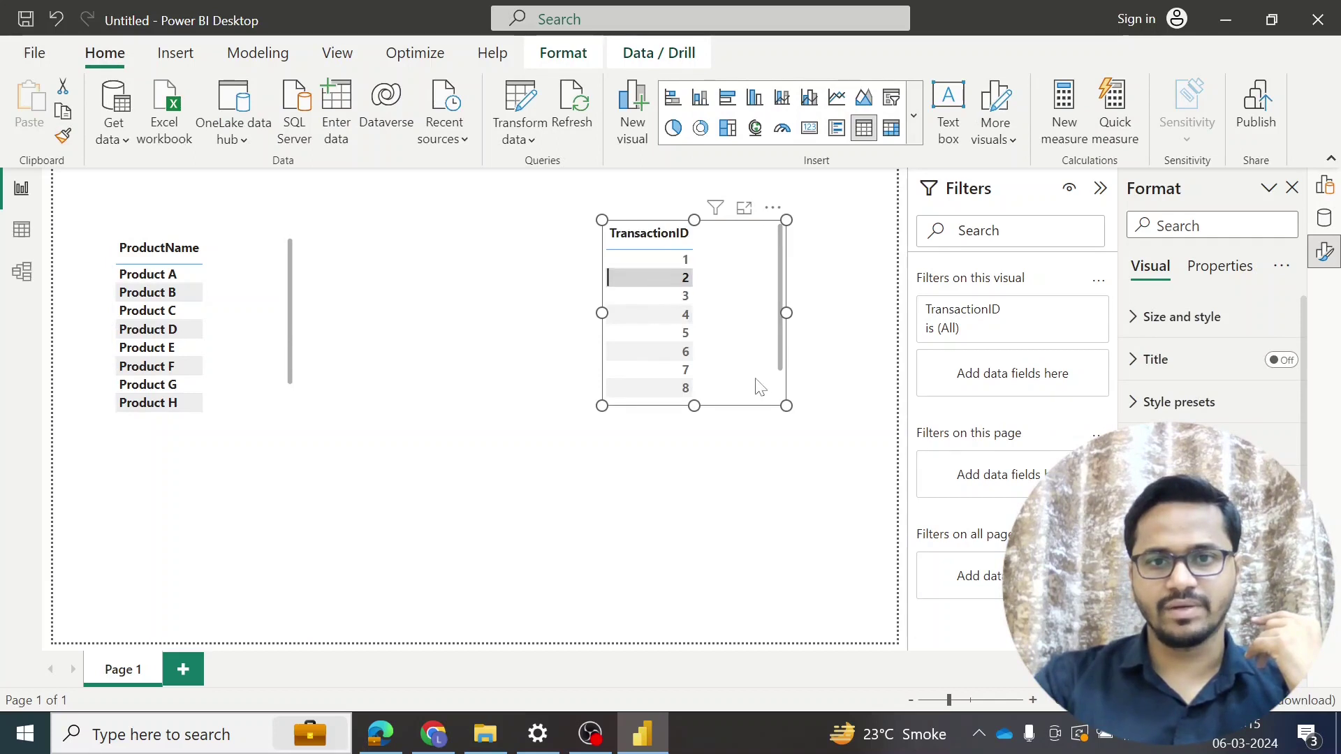
# - Enlarge the TransactionID and ProductName tables so all ten rows fit in each, and clear the row selection
pyautogui.moveTo(786, 406); pyautogui.dragTo(796, 449)
pyautogui.click(251, 362)
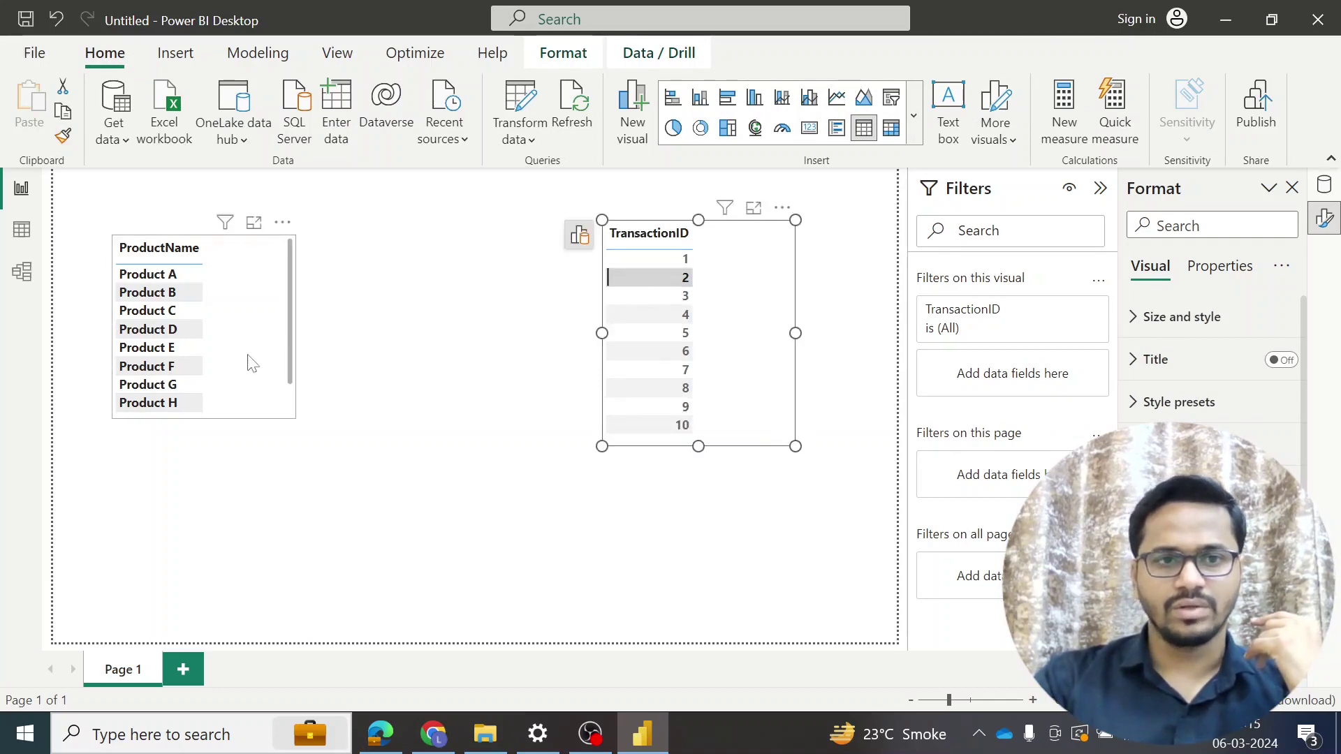
pyautogui.moveTo(297, 419); pyautogui.dragTo(309, 475)
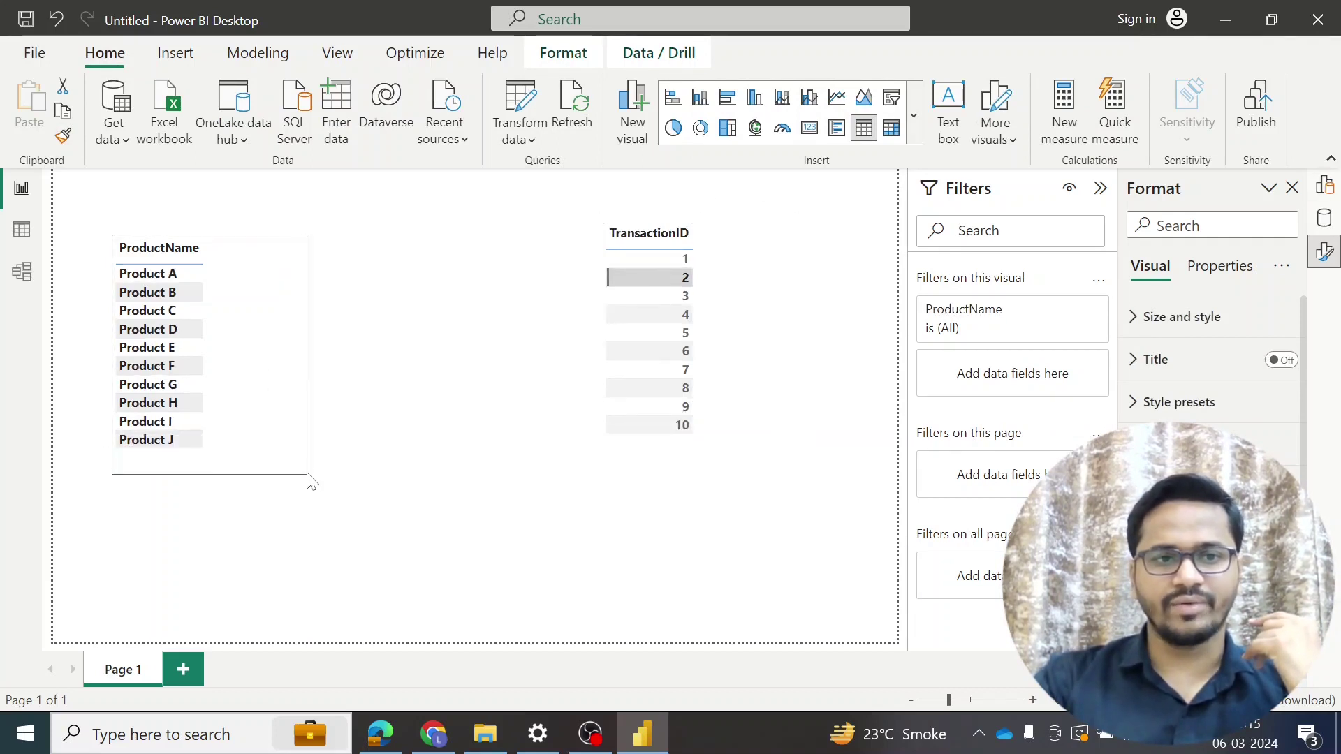
pyautogui.click(771, 426)
pyautogui.moveTo(795, 446); pyautogui.dragTo(800, 467)
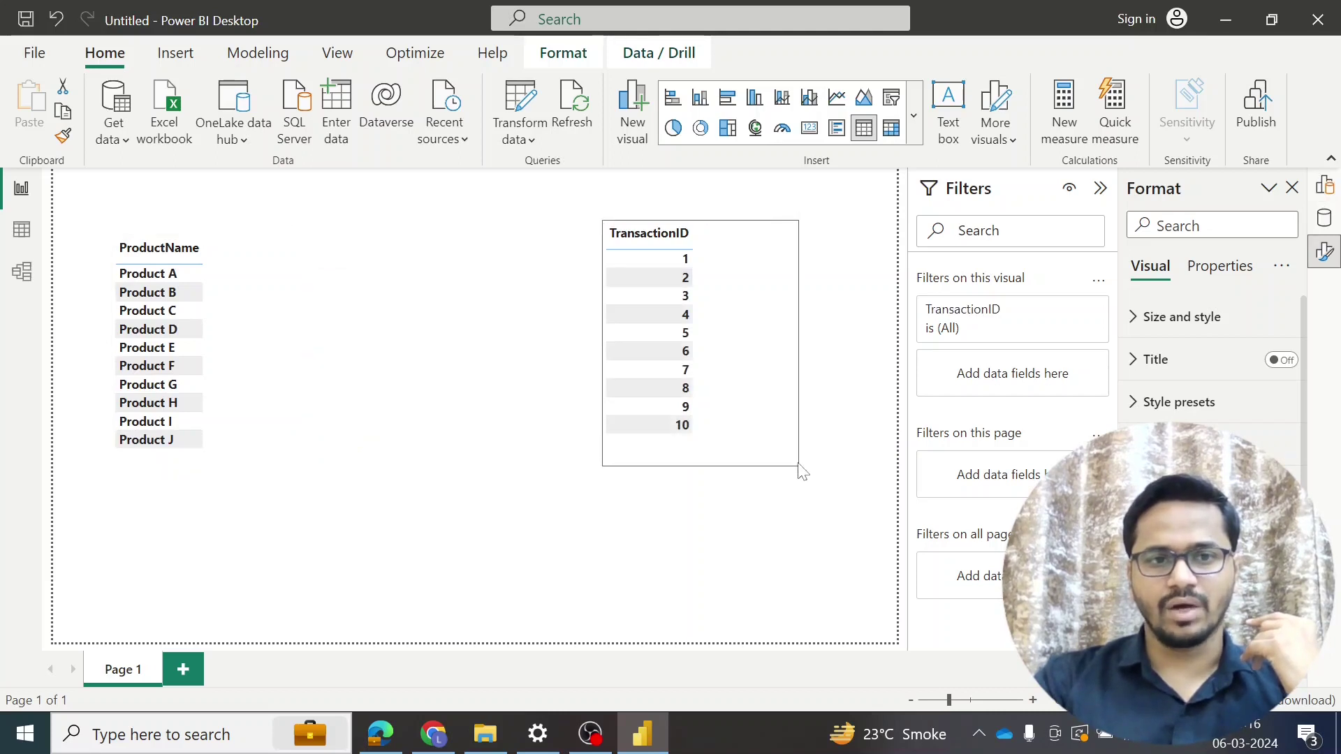
pyautogui.click(869, 436)
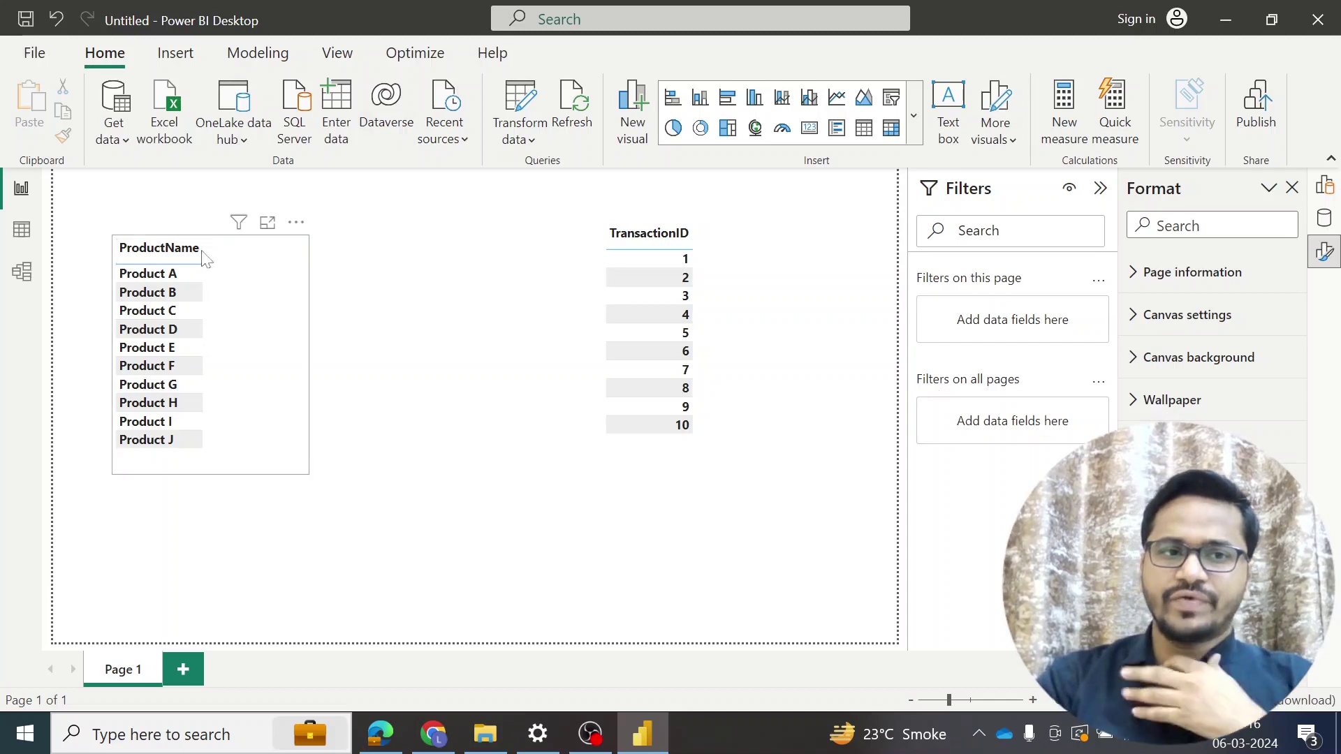
# - Filter the transactions by Product A and check its ProductID against the rows of the Products and Sales data tables
pyautogui.click(161, 273)
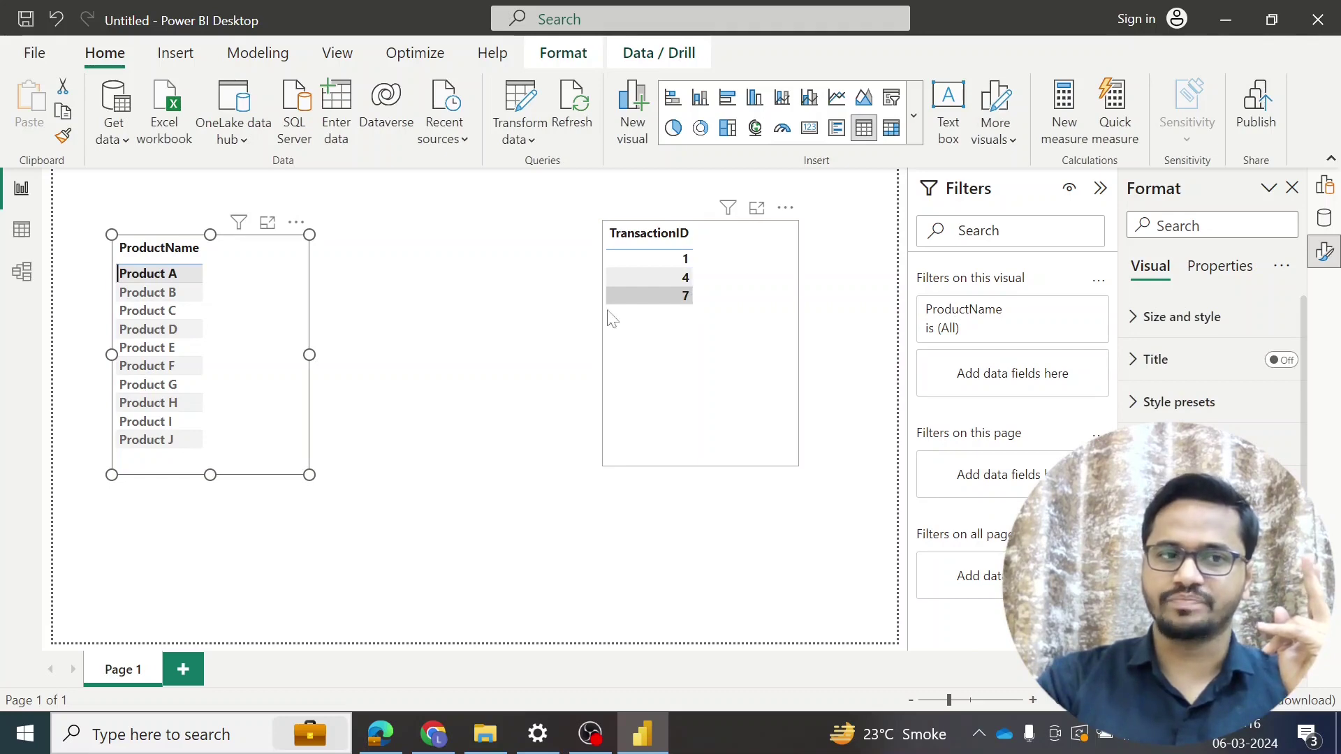
pyautogui.click(22, 271)
pyautogui.click(21, 229)
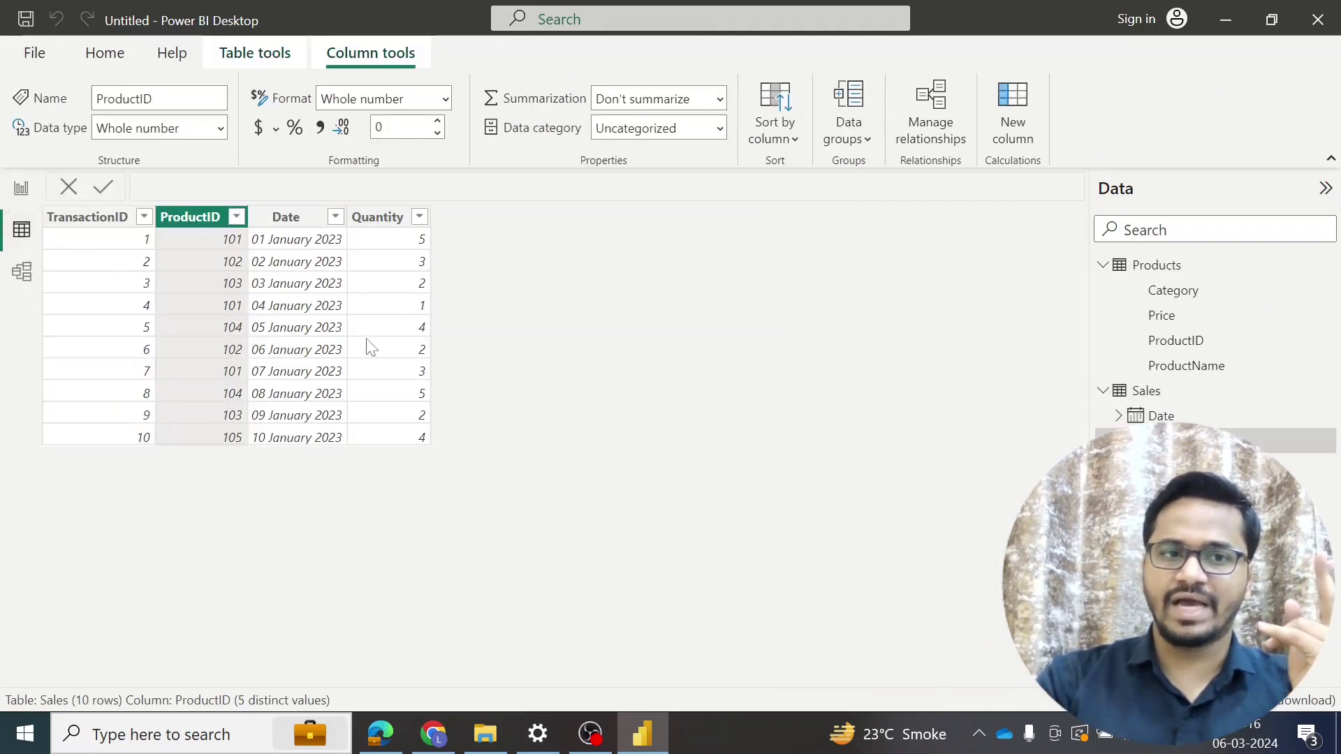
pyautogui.click(22, 188)
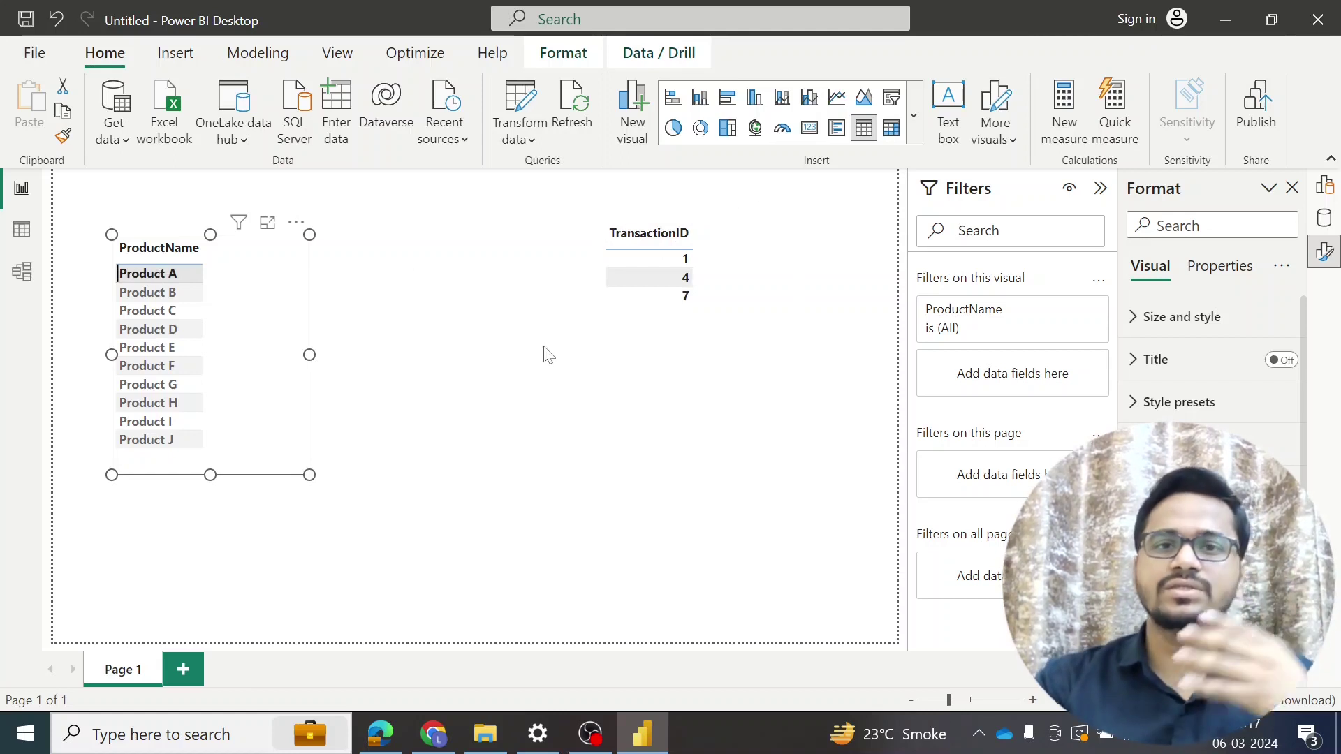
pyautogui.click(22, 232)
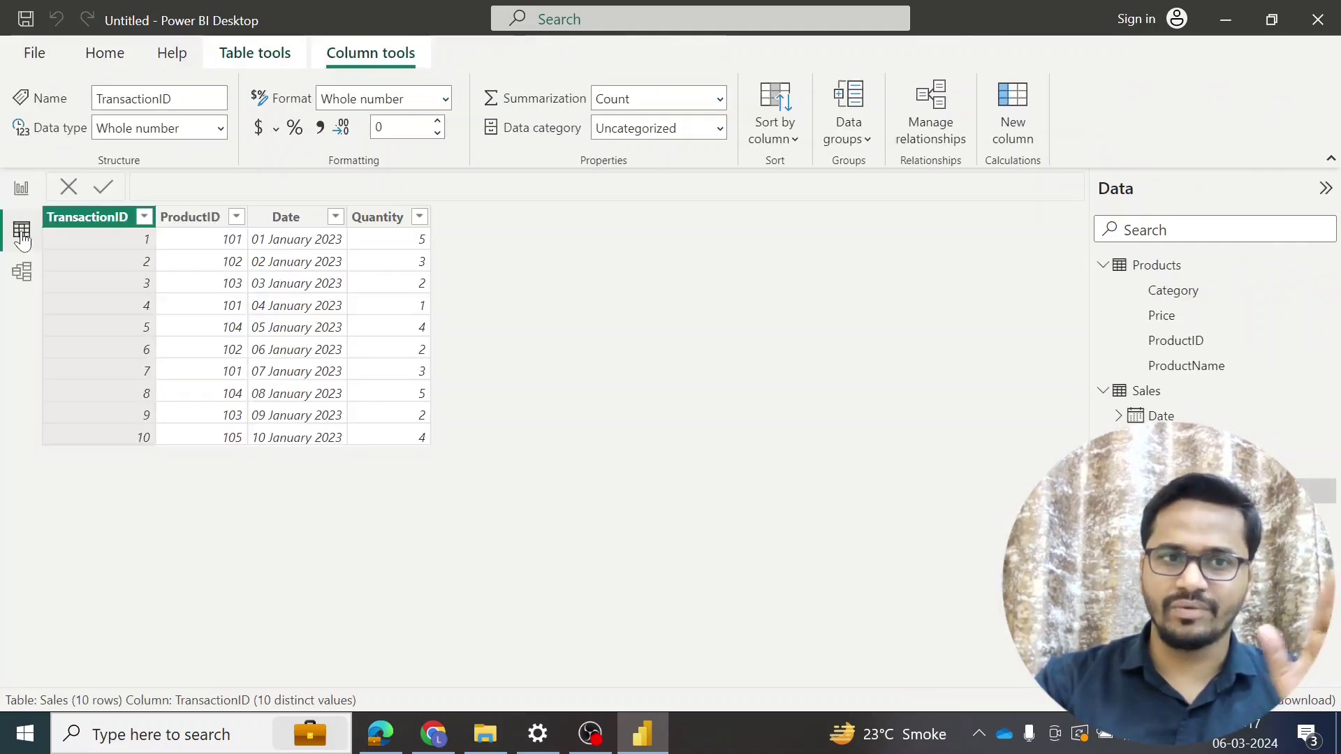
pyautogui.click(1159, 271)
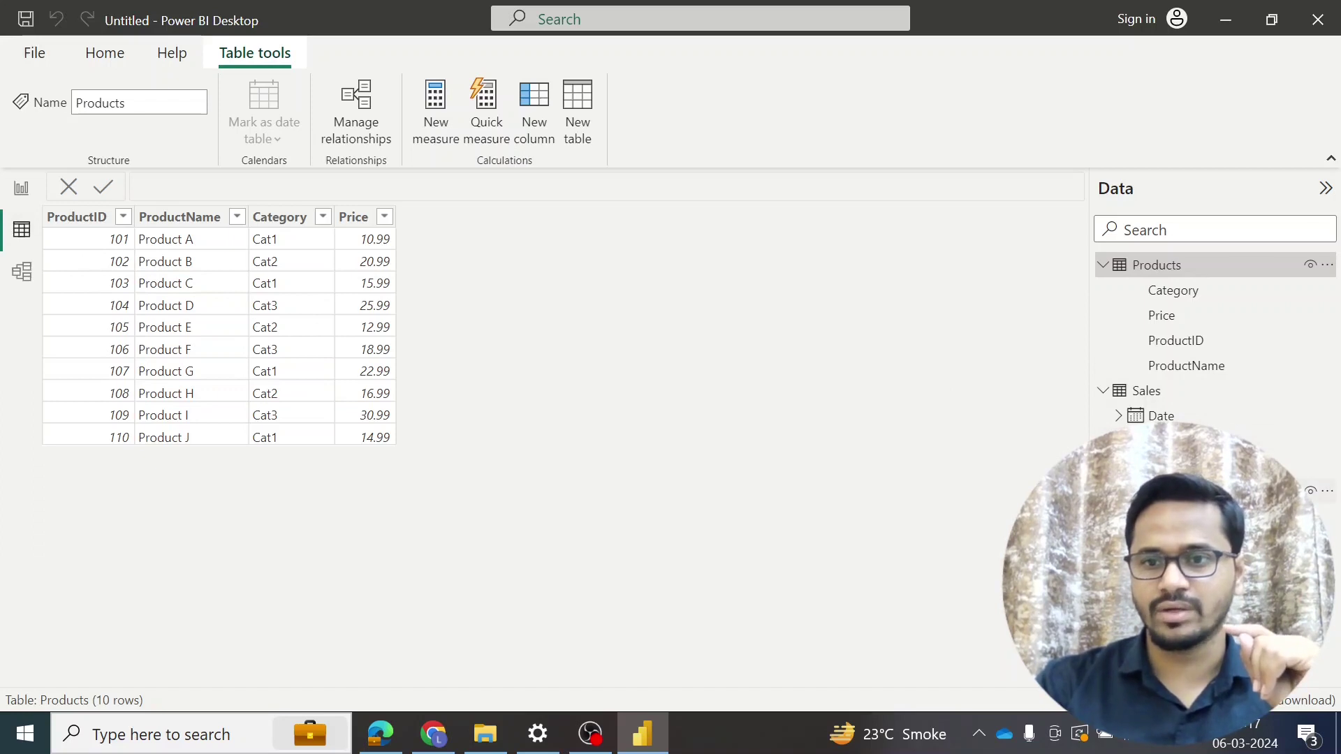
pyautogui.click(1187, 491)
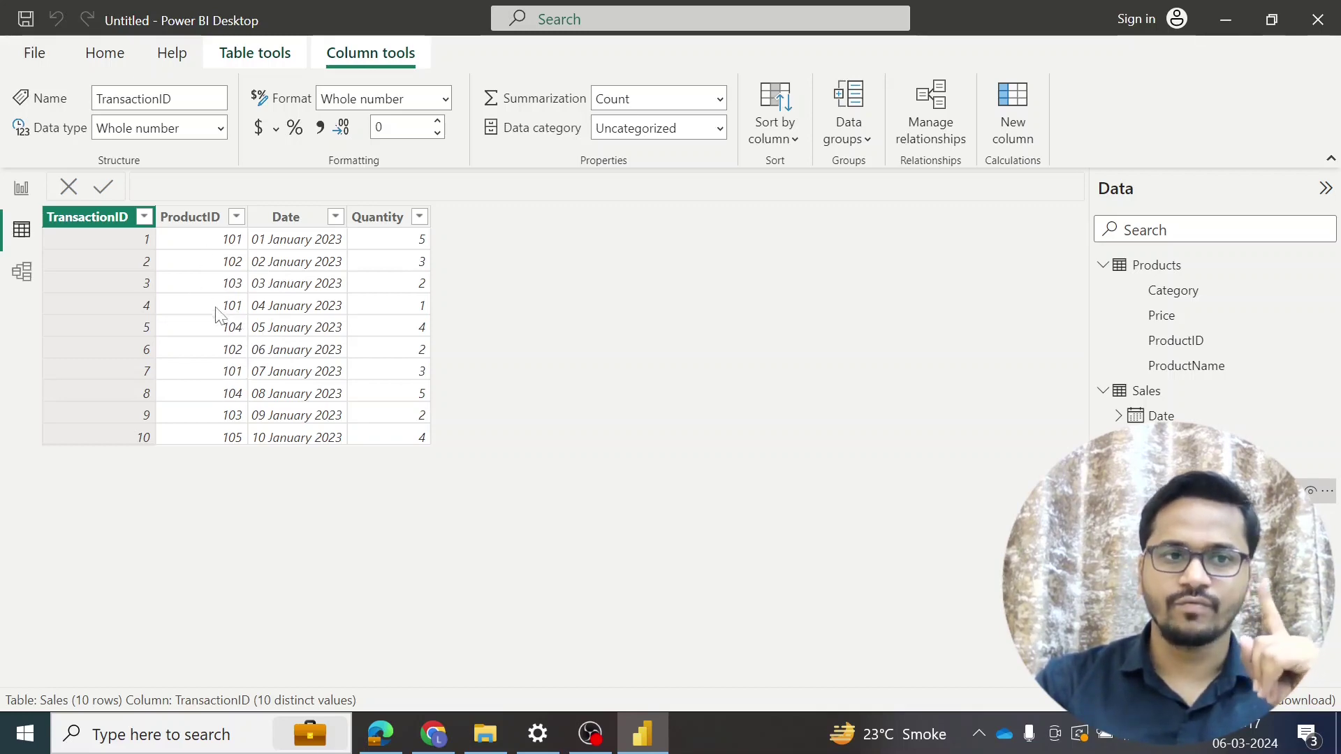
# - Return to the report page and filter the TransactionID table by Product B
pyautogui.click(22, 187)
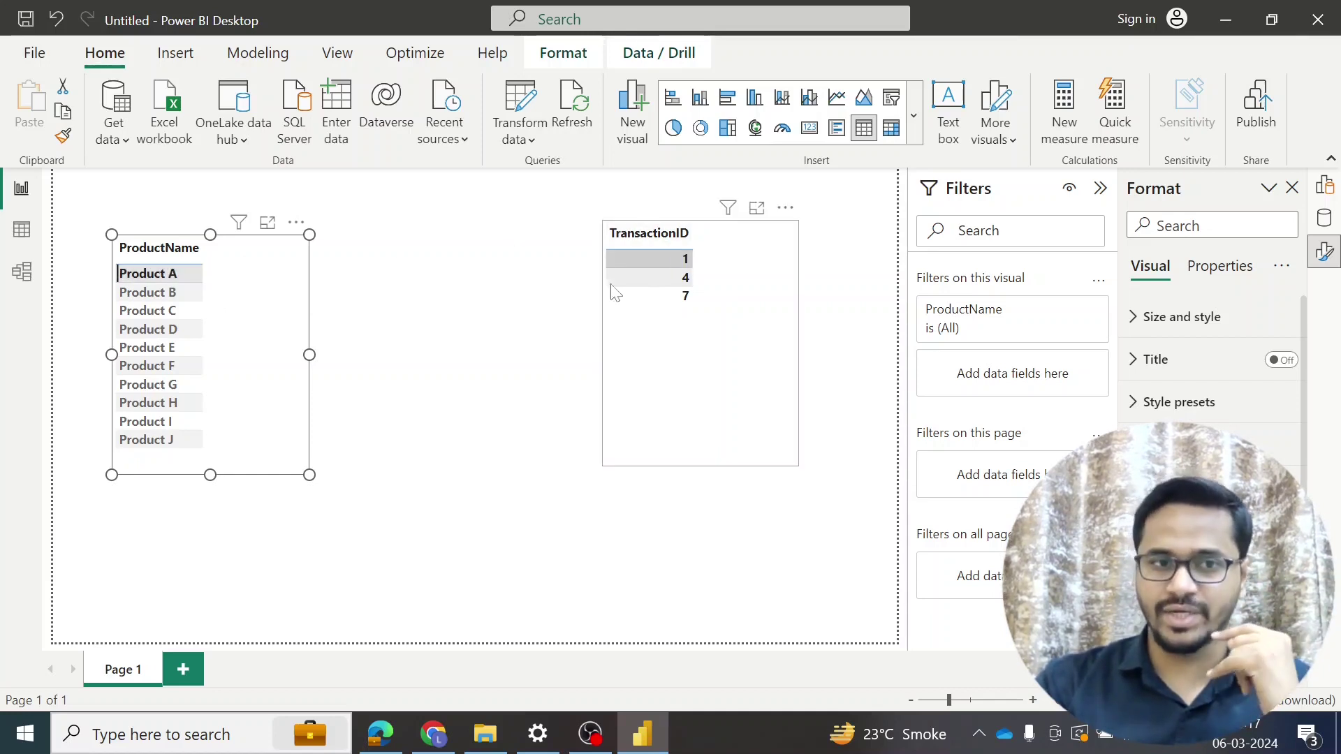
pyautogui.keyDown('ctrl'); pyautogui.click(157, 307); pyautogui.keyUp('ctrl')
pyautogui.click(159, 298)
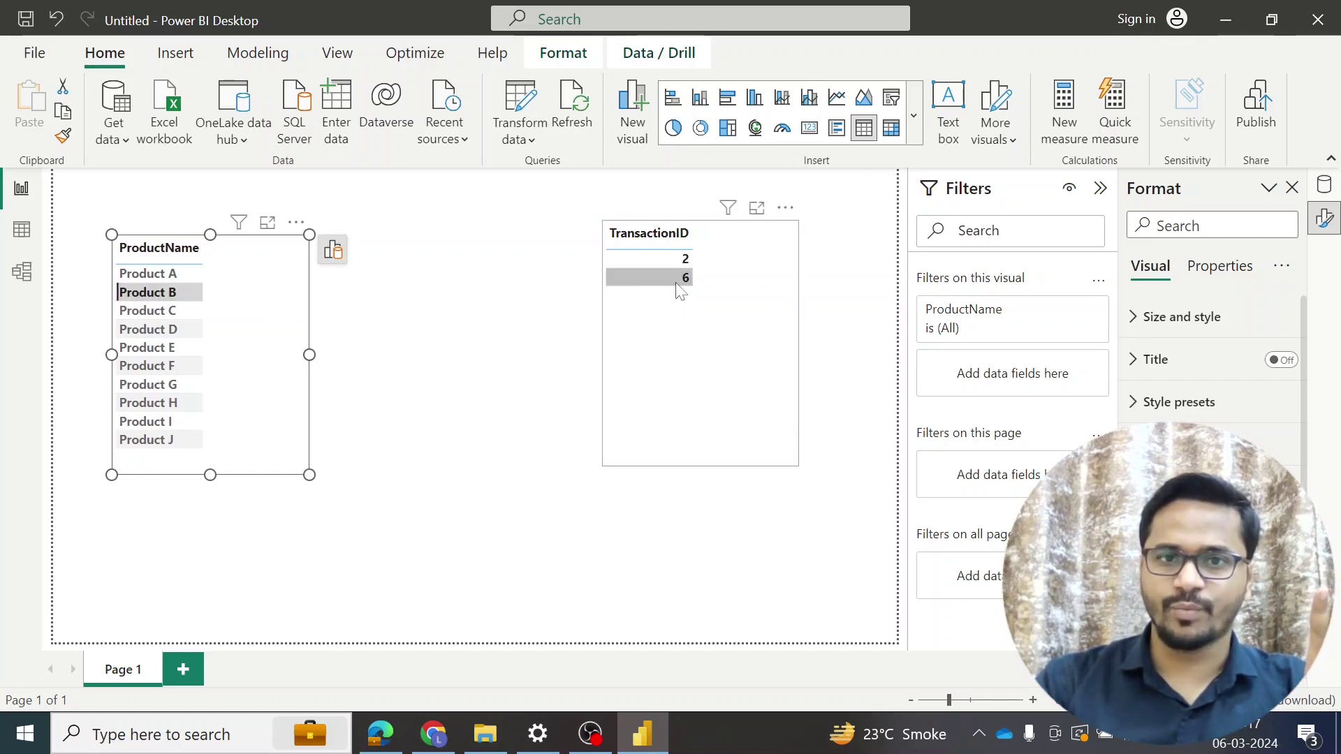
# - Filter the TransactionID table by Product D, Product G and Product A in turn, and clear the row selection
pyautogui.click(153, 309)
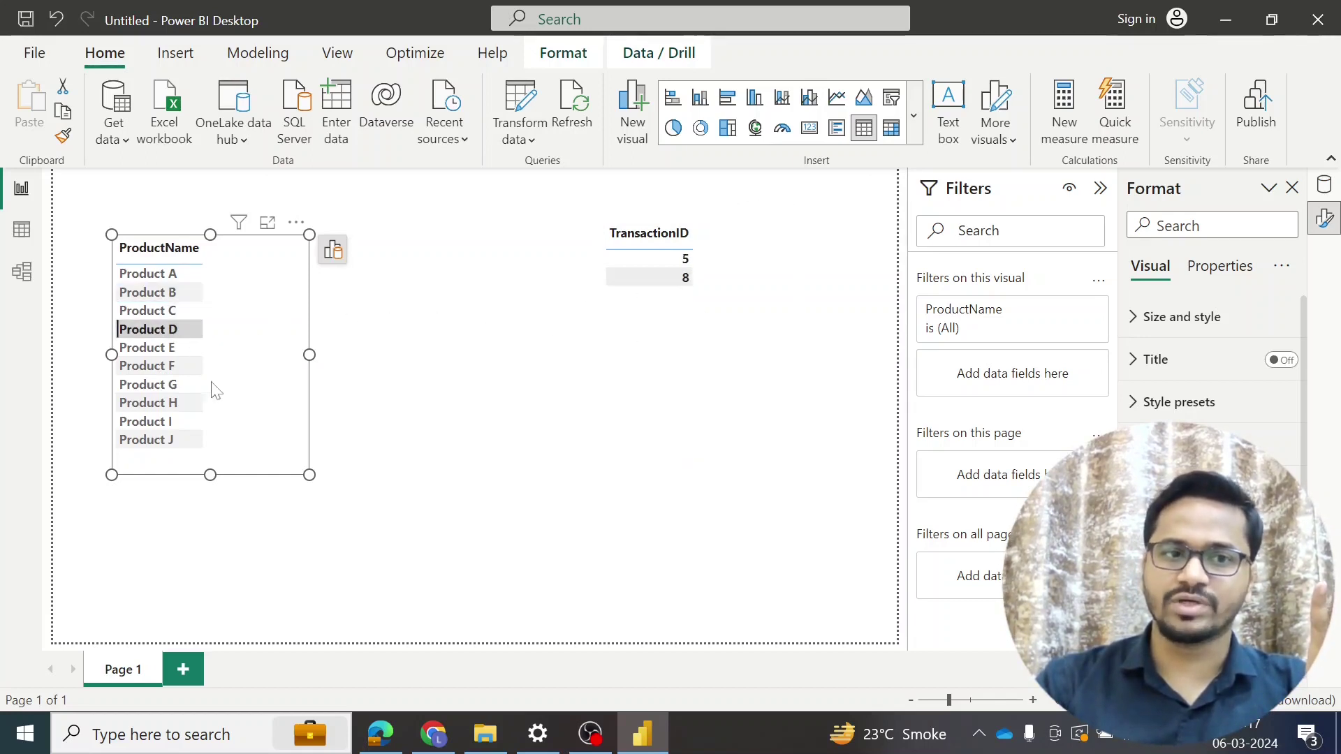
pyautogui.click(183, 384)
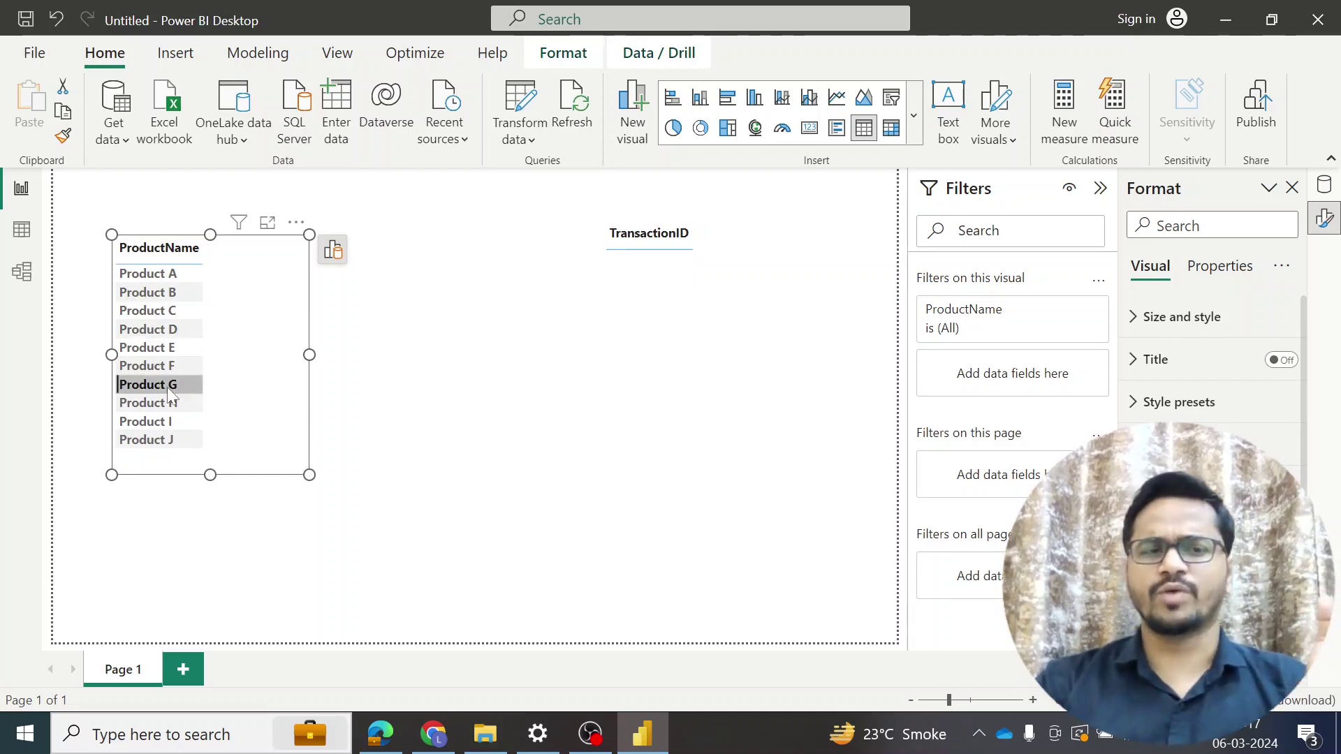
pyautogui.click(171, 273)
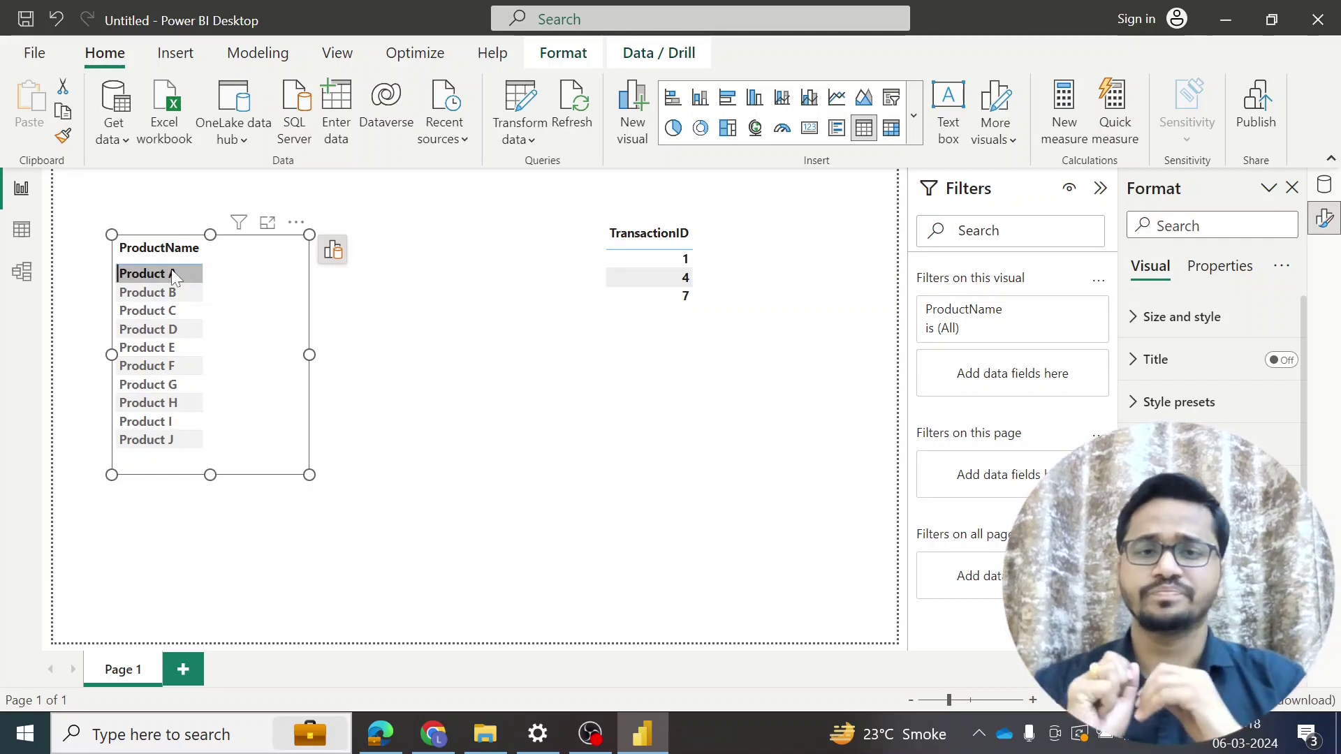
pyautogui.click(171, 274)
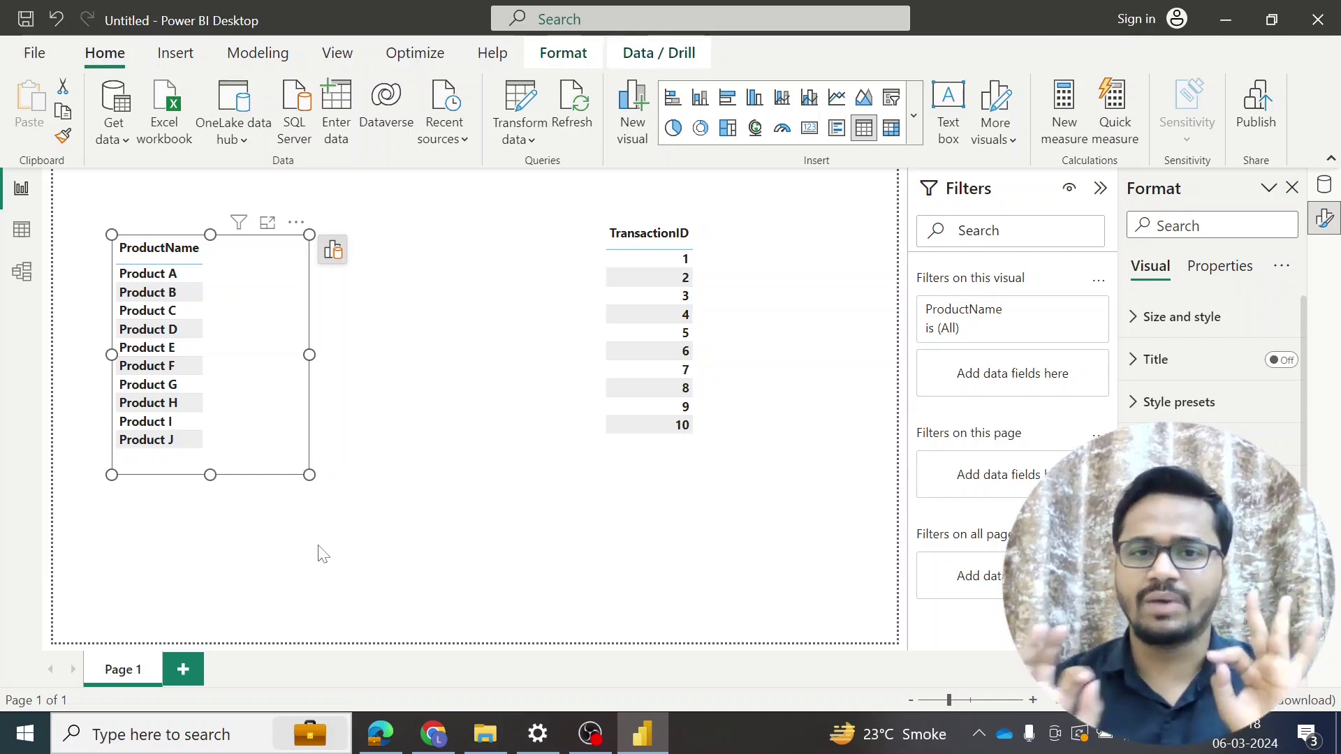
# - Try to filter the ProductName table by transaction 5, and check the rows of the Sales data table
pyautogui.click(680, 256)
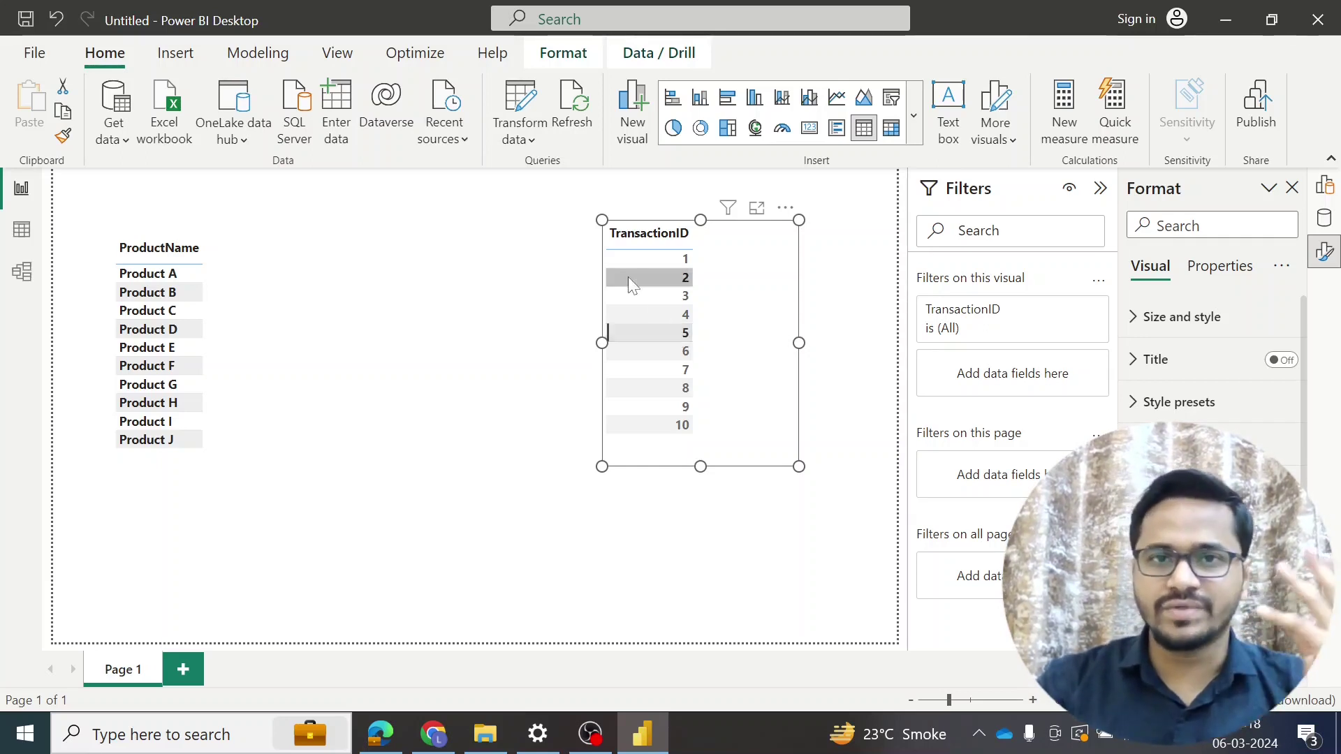
pyautogui.click(22, 229)
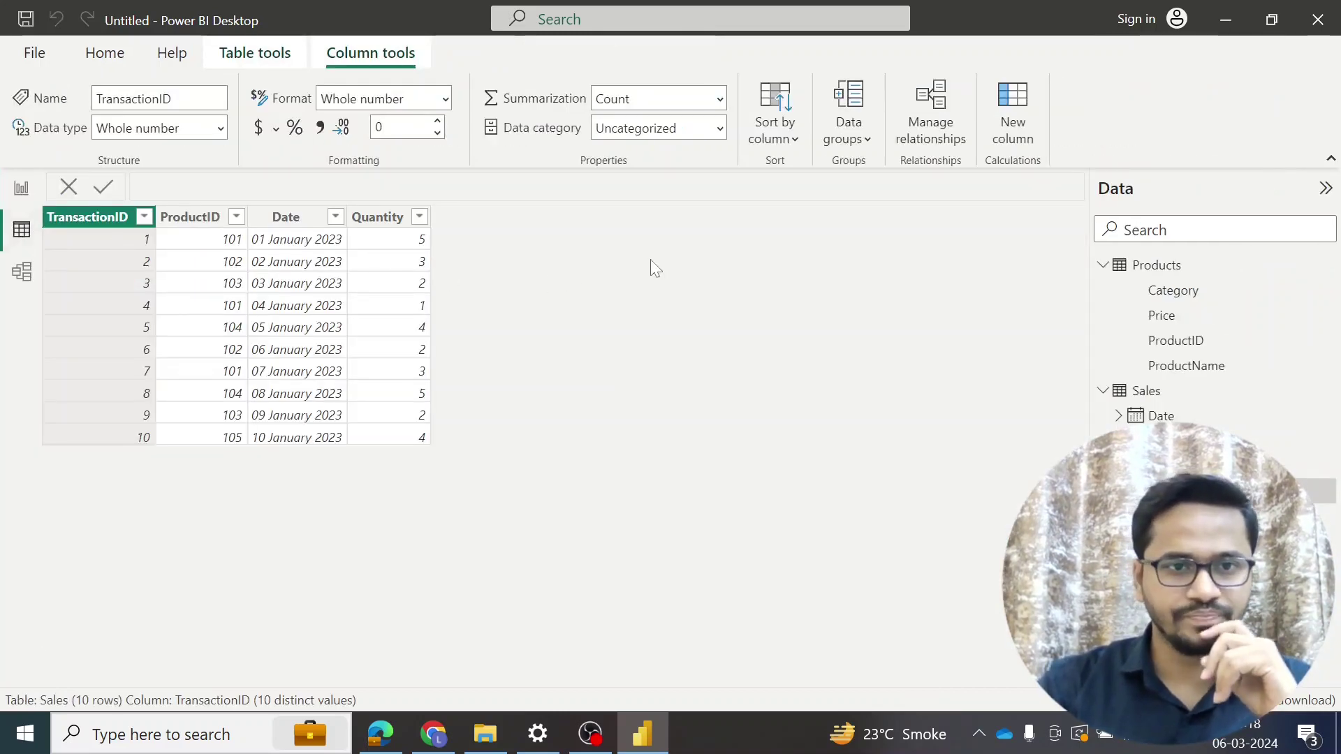
# - Set the cross filter direction of the relationship between Products and Sales to Both in the model
pyautogui.click(22, 271)
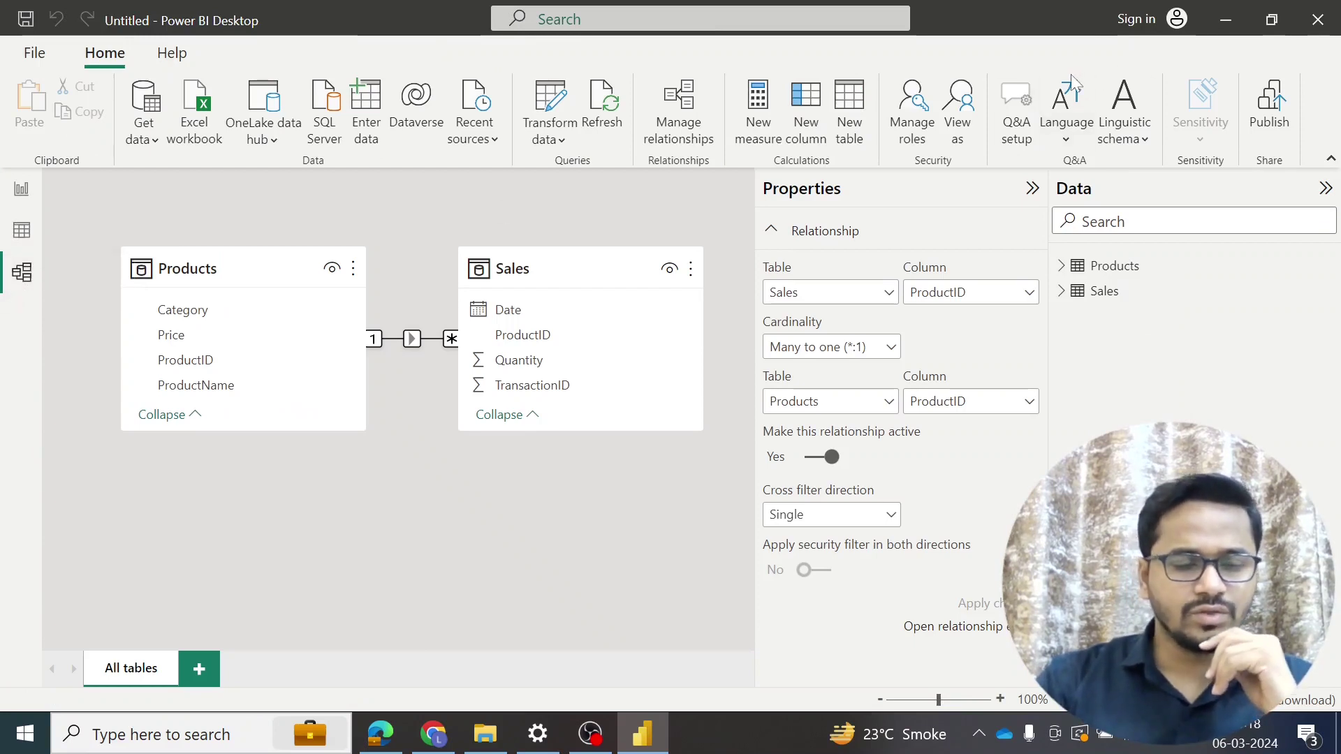
pyautogui.rightClick(421, 337)
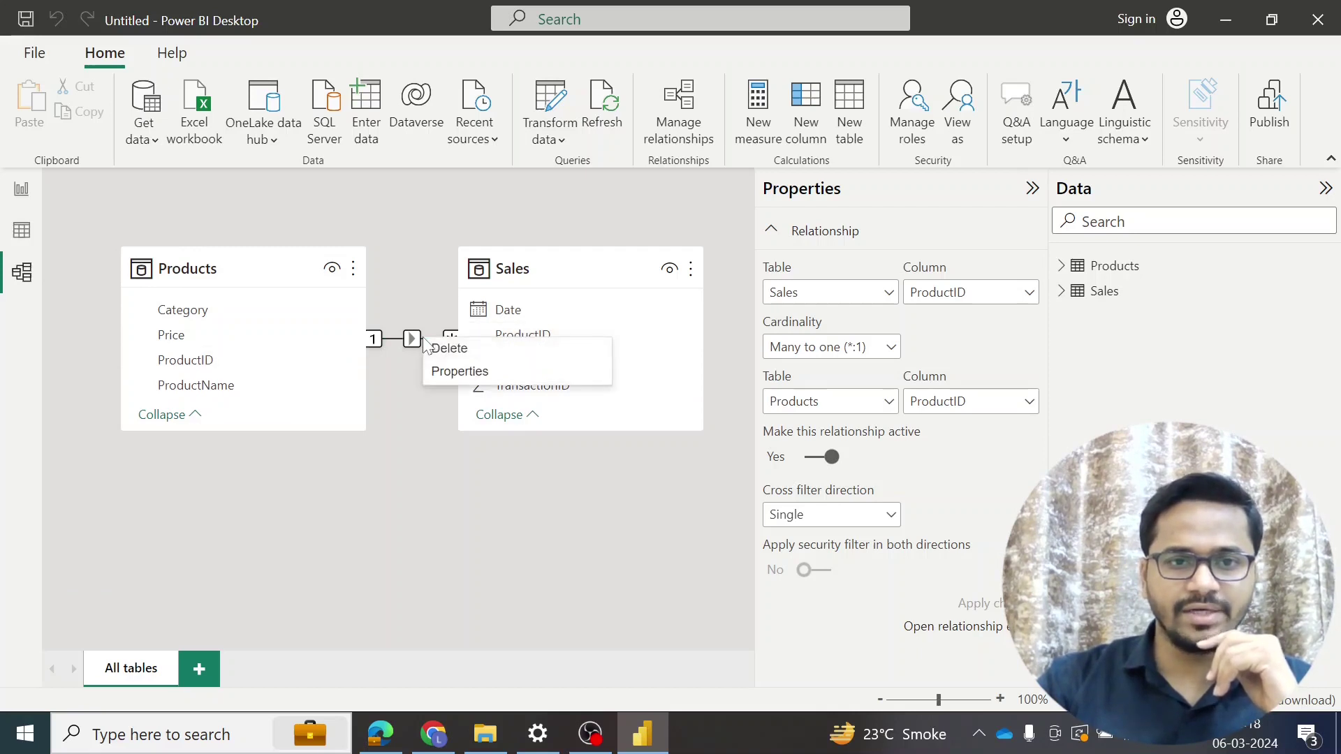
pyautogui.click(452, 370)
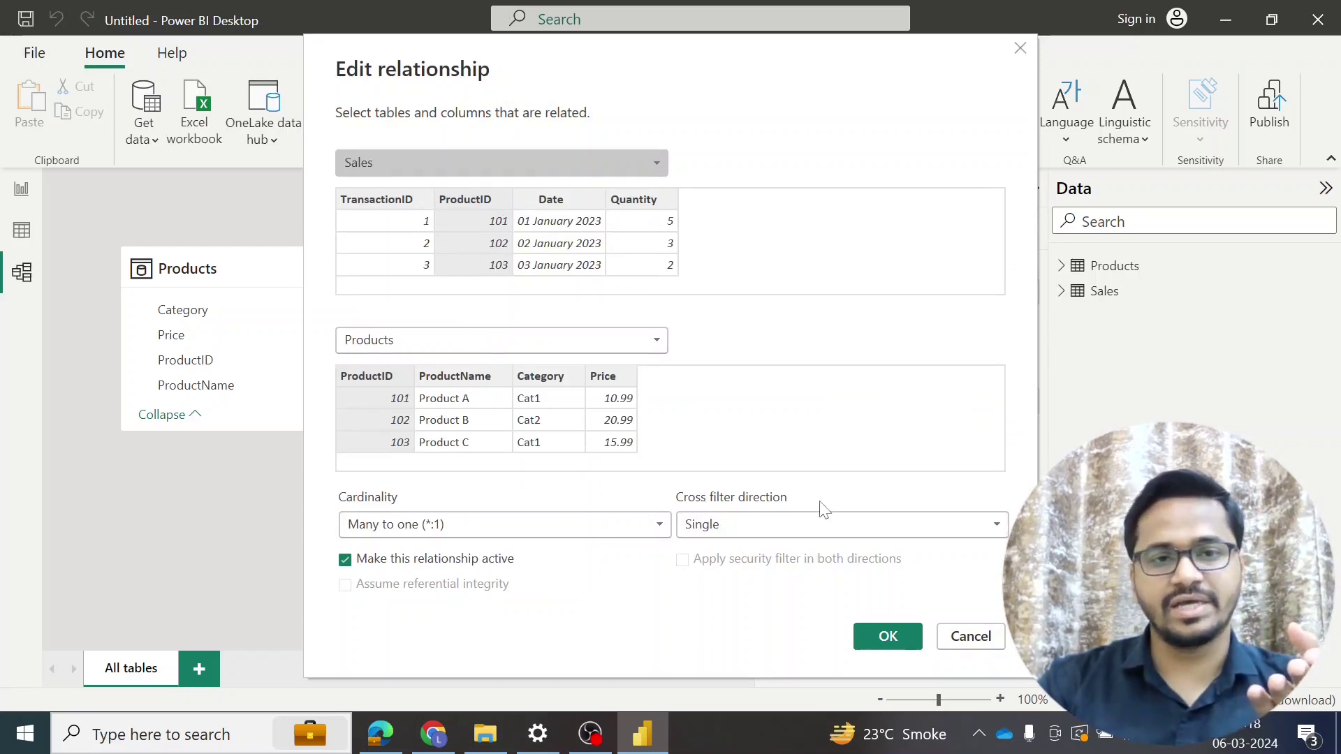
pyautogui.moveTo(759, 122); pyautogui.dragTo(1009, 36)
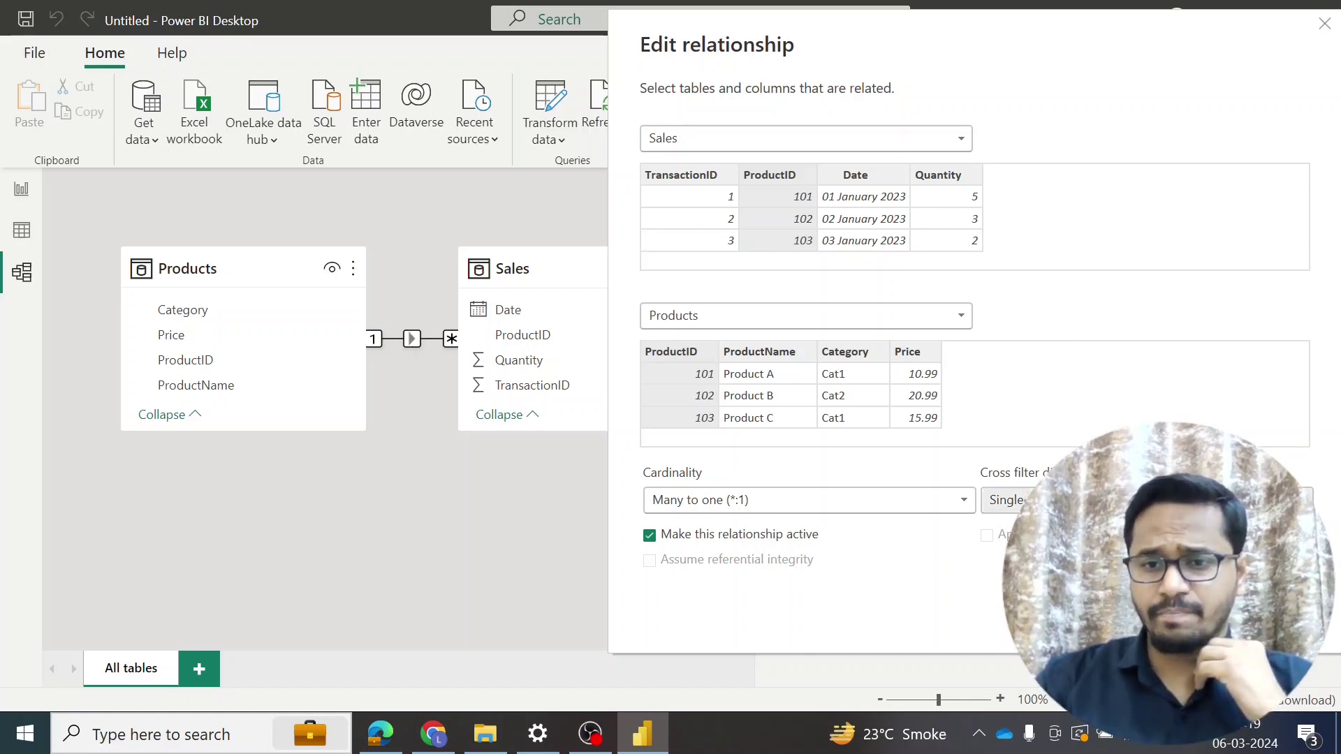
pyautogui.click(1009, 500)
pyautogui.click(998, 544)
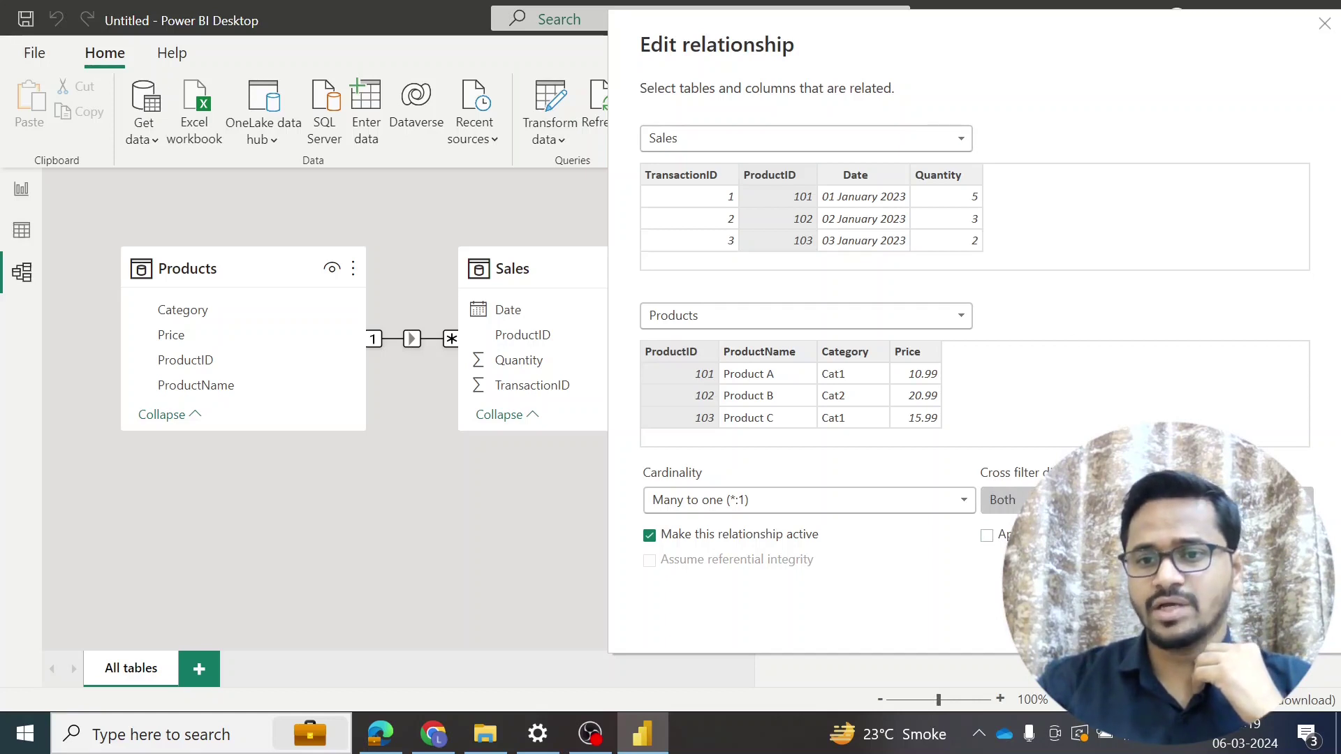
pyautogui.press('Return')
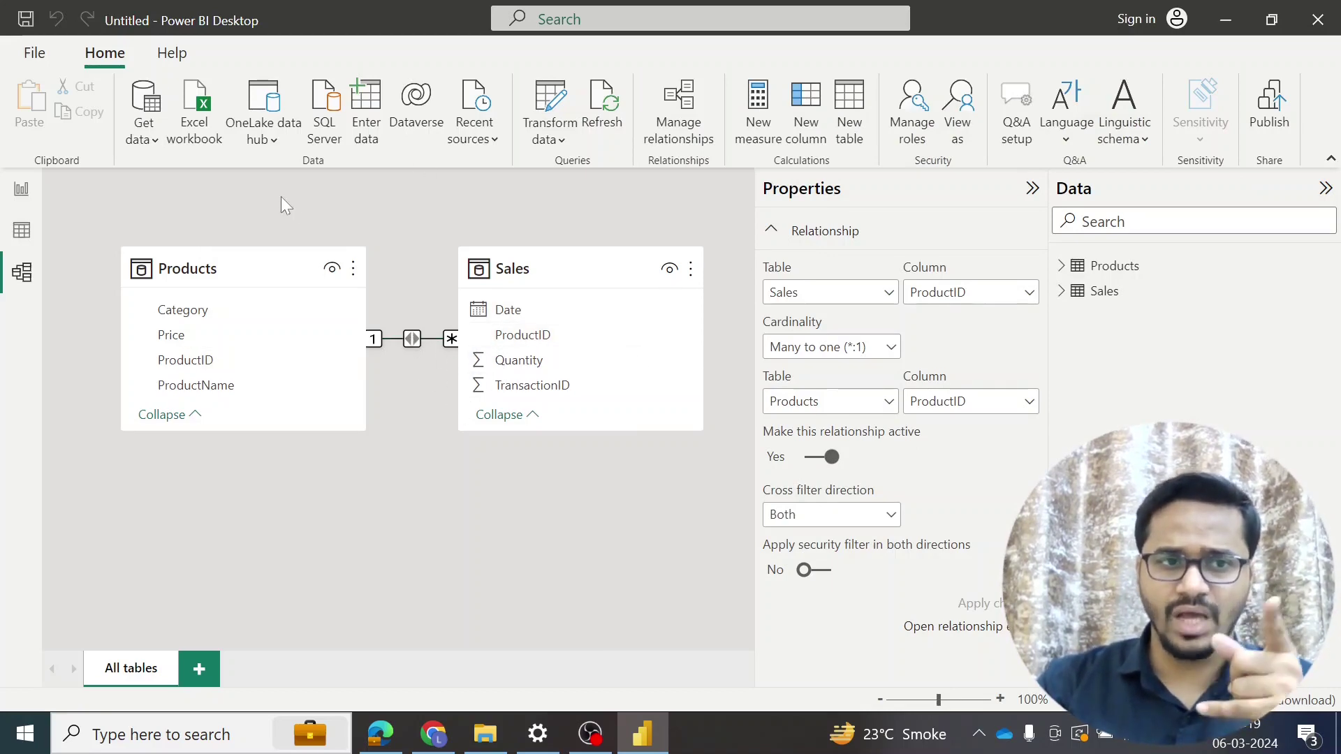
# - Return to the report page and clear the selection of transaction 5 in the TransactionID table
pyautogui.click(21, 190)
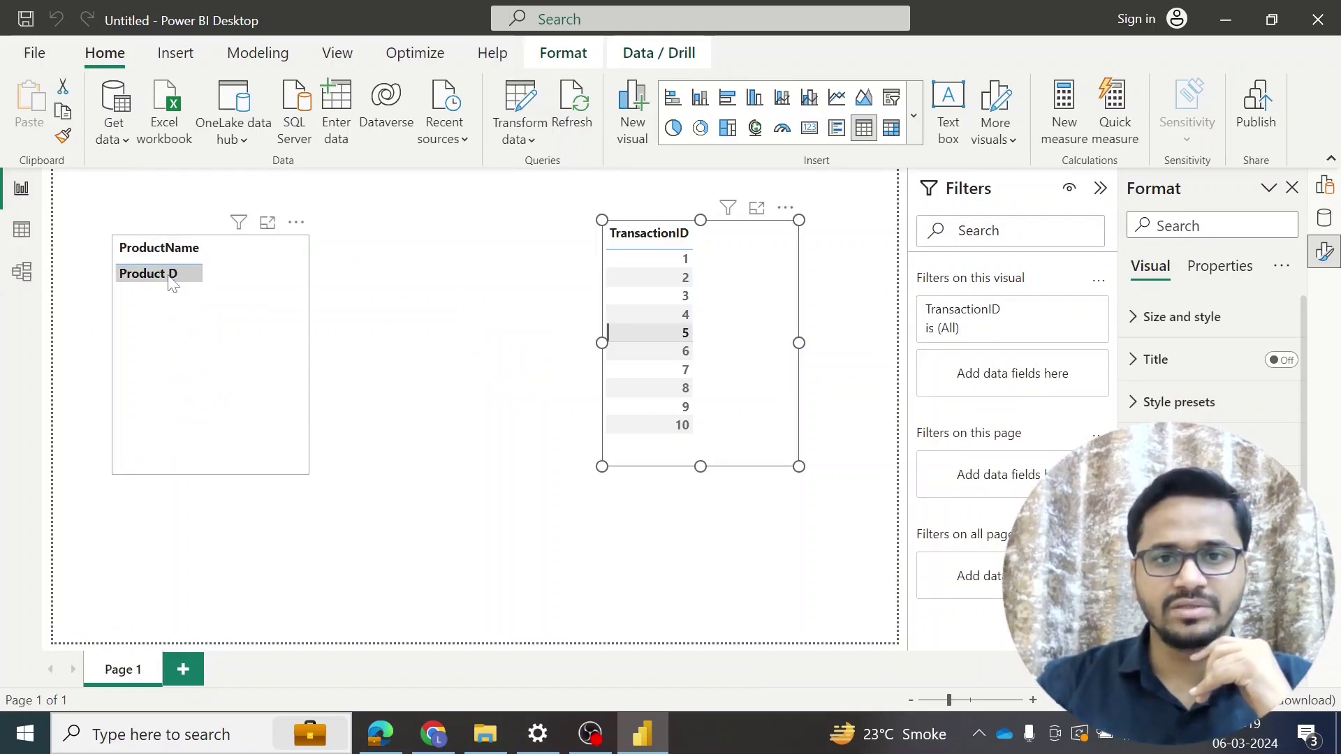
pyautogui.click(653, 335)
pyautogui.click(404, 442)
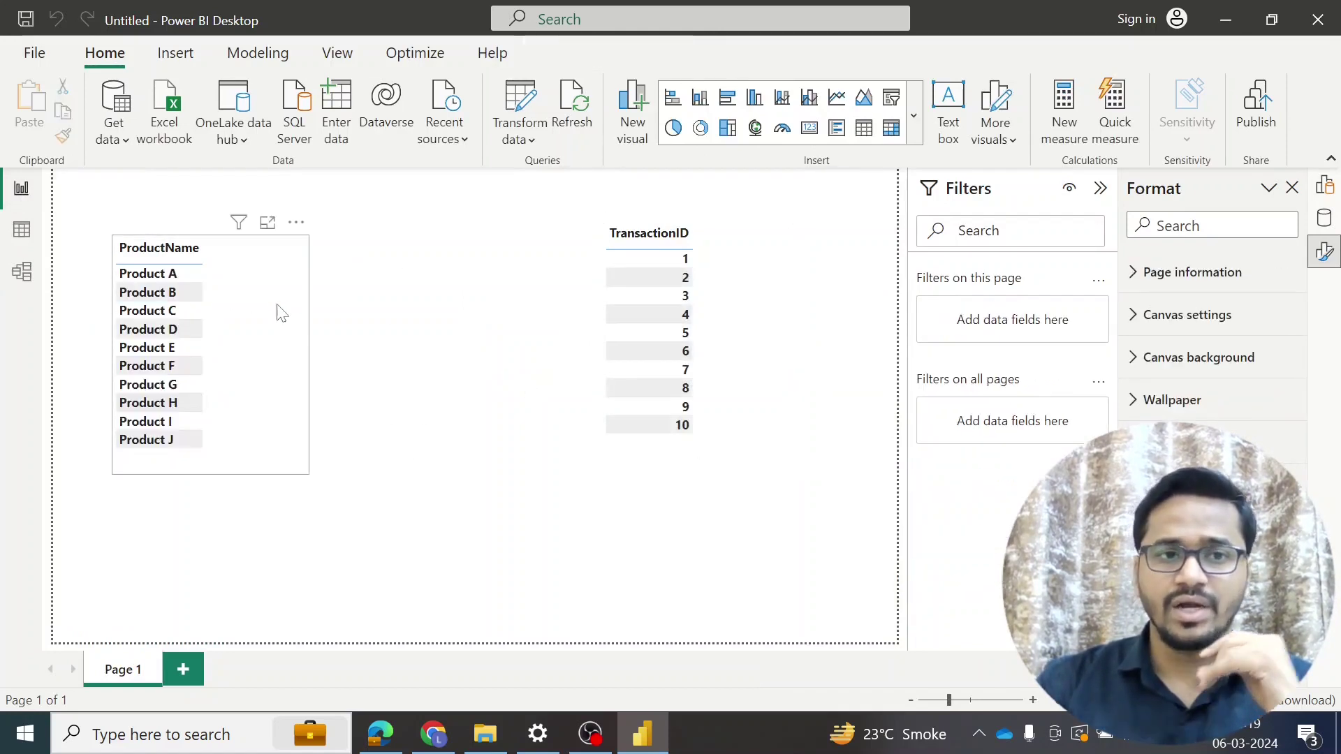
# - Filter the transactions by Product A, Product B and Product C in turn, and clear the row selection
pyautogui.click(168, 276)
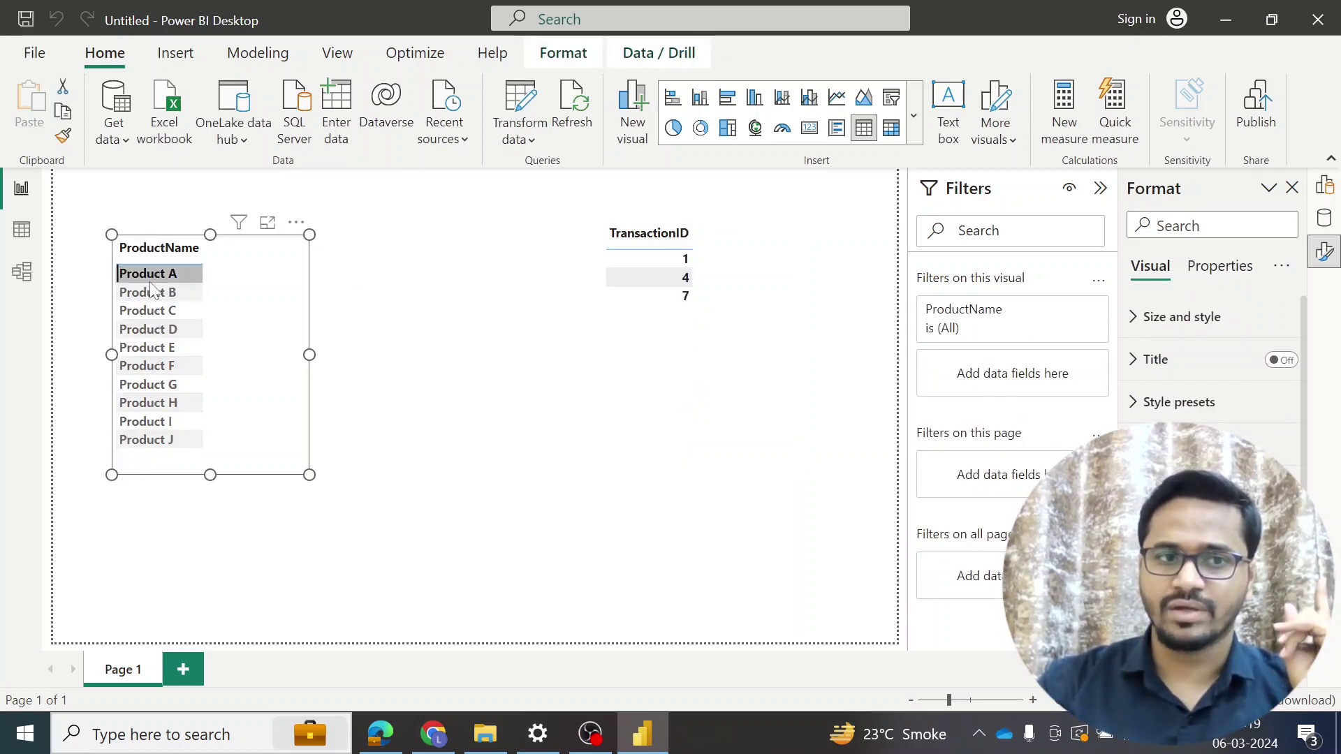
pyautogui.click(154, 289)
pyautogui.click(166, 312)
pyautogui.click(153, 280)
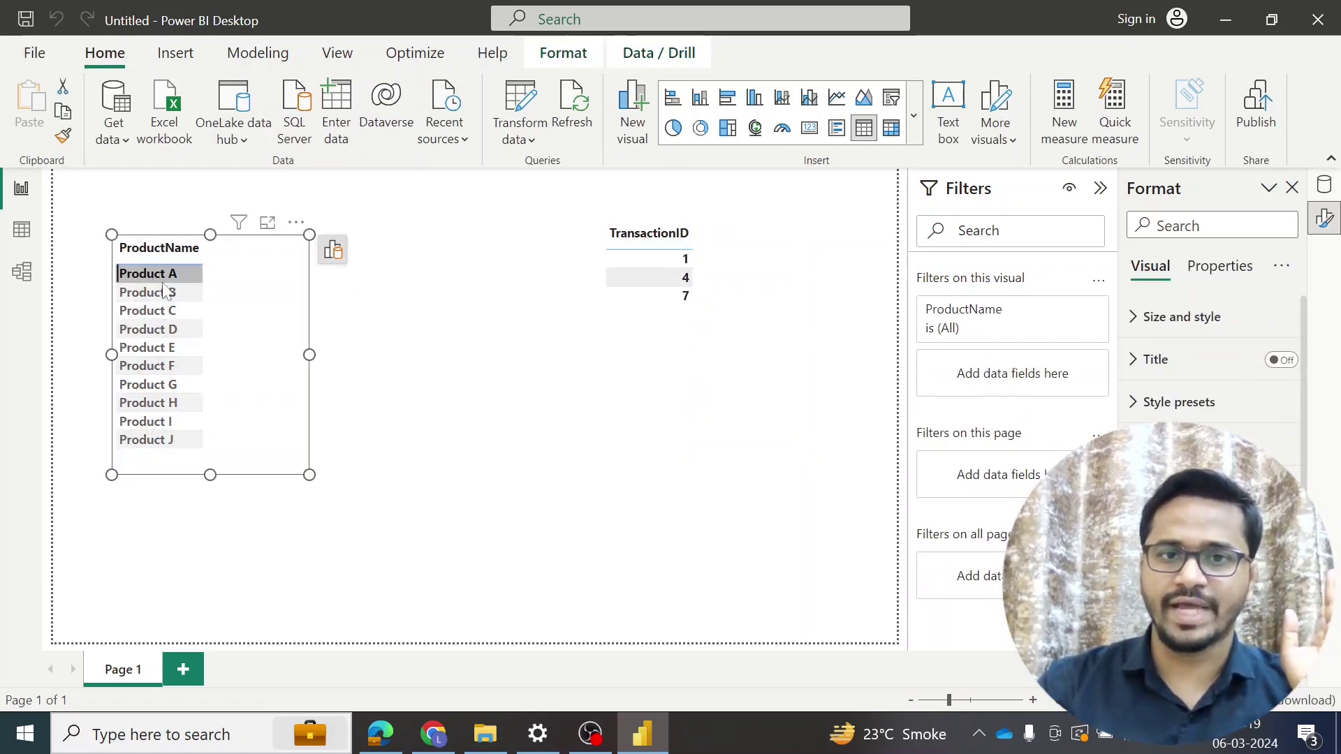
pyautogui.click(165, 279)
pyautogui.click(426, 540)
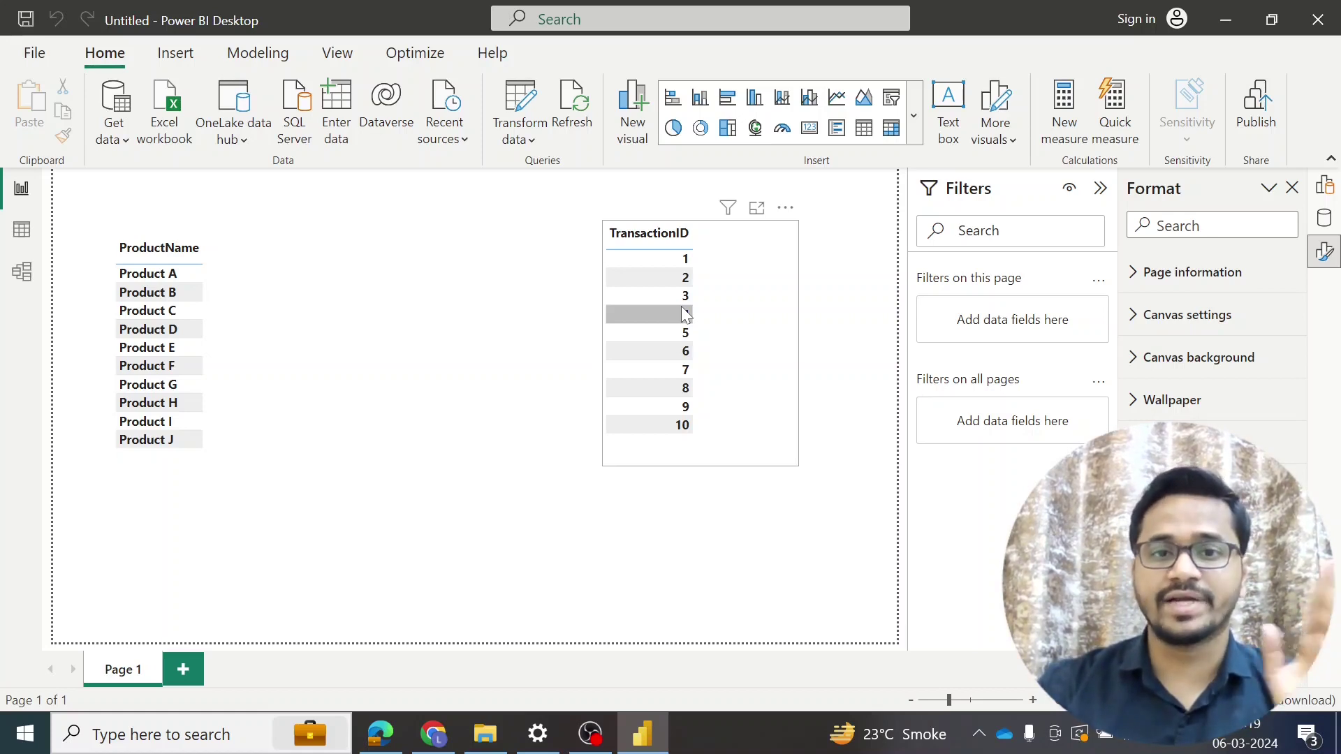
# - Filter the ProductName table by transactions 1, 2, 4, 6, 8, 3 and 9 one after another, and clear the row selection
pyautogui.click(681, 268)
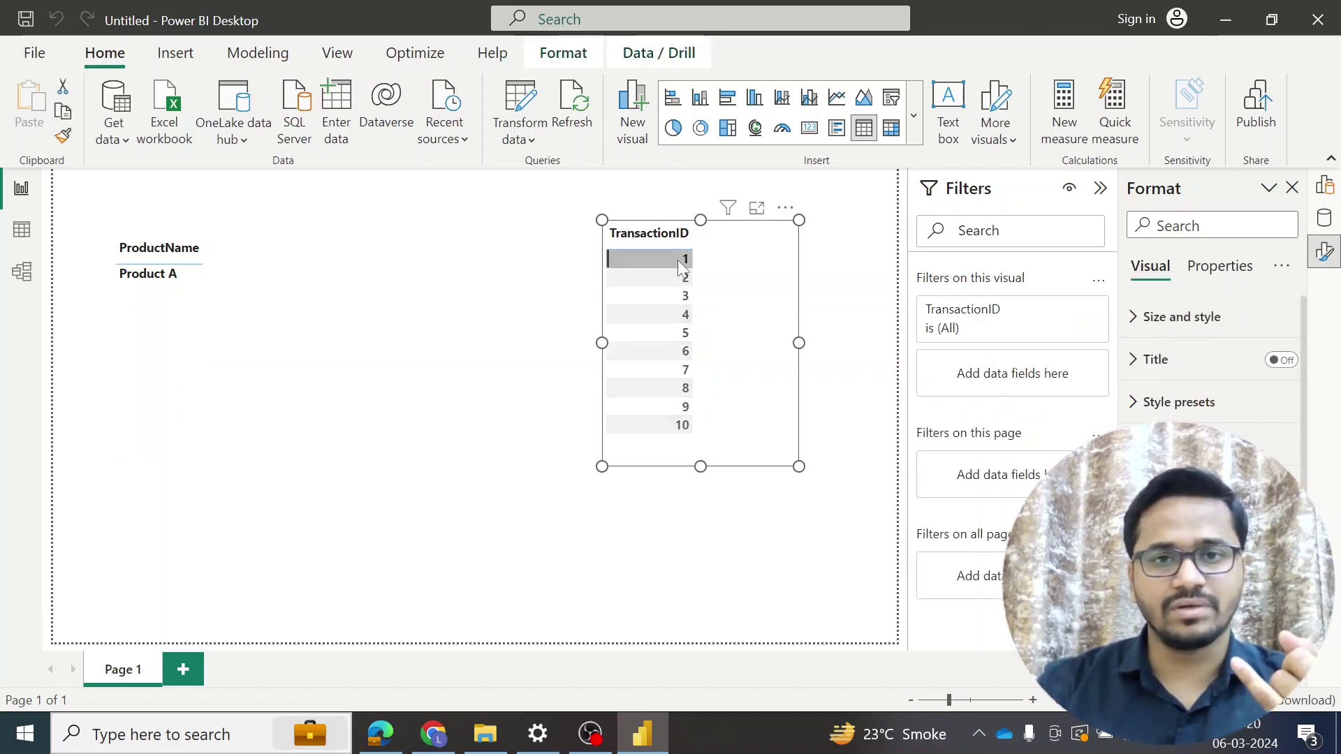
pyautogui.click(680, 277)
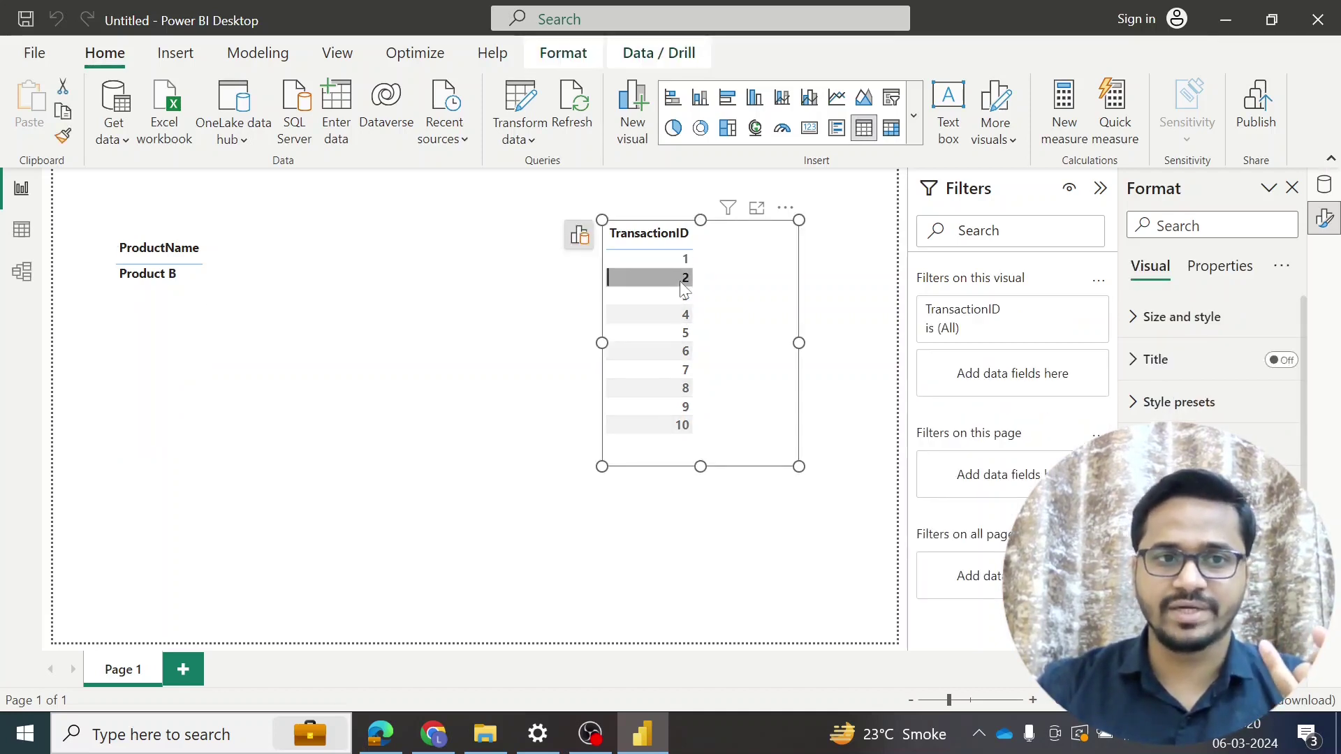
pyautogui.click(677, 314)
pyautogui.click(672, 355)
pyautogui.click(672, 383)
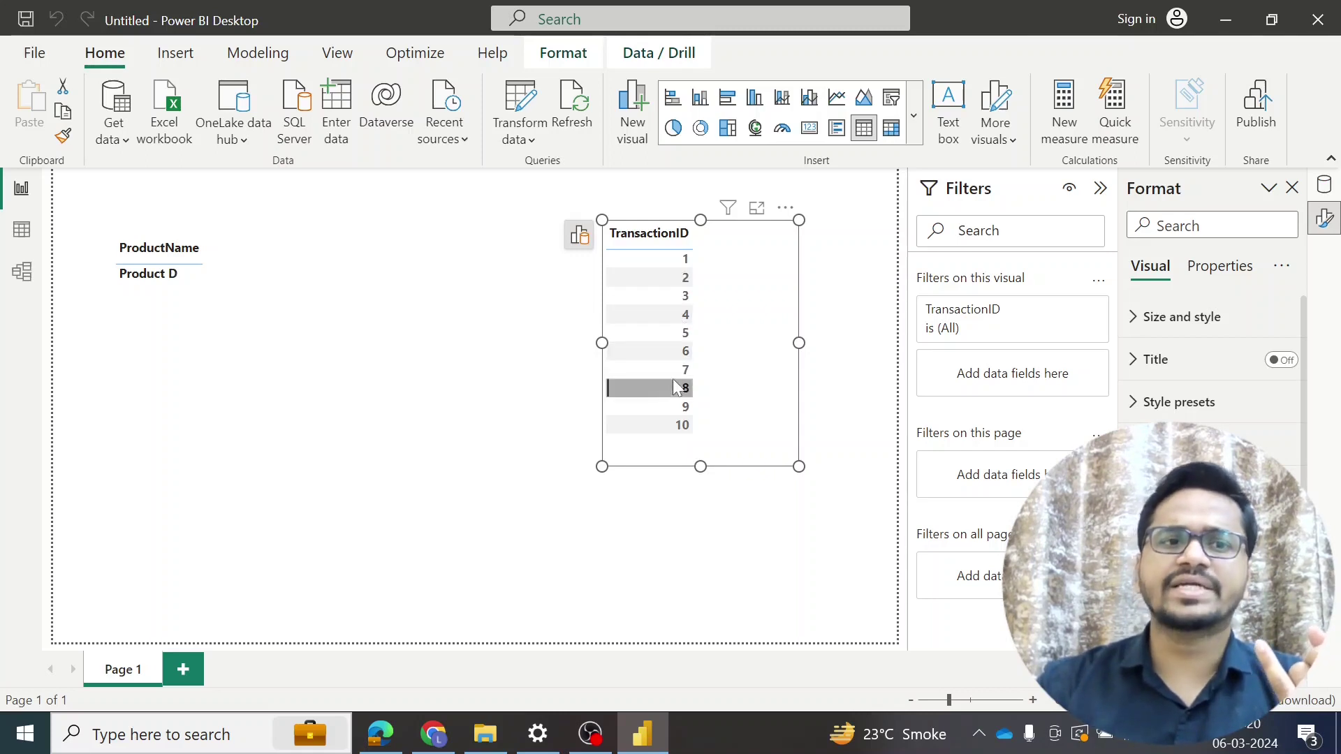
pyautogui.click(672, 315)
pyautogui.click(668, 296)
pyautogui.click(660, 276)
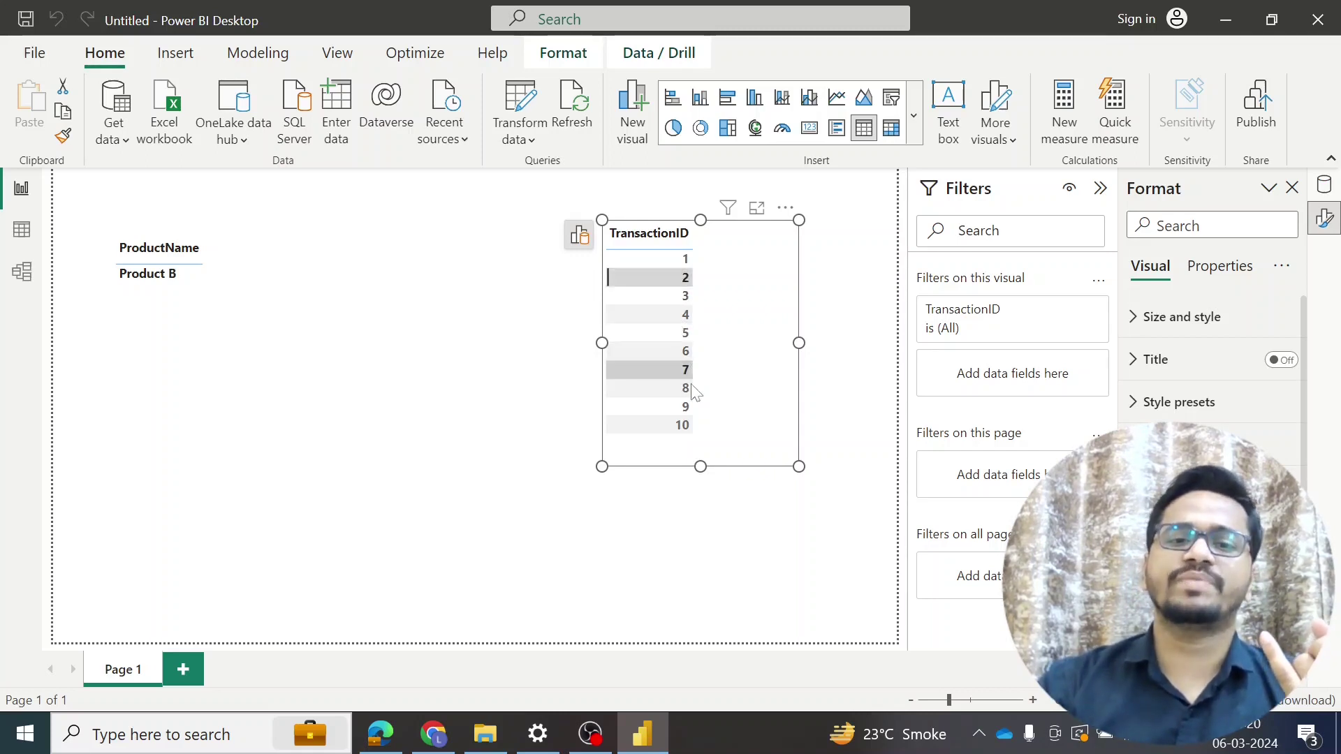
pyautogui.click(673, 405)
pyautogui.click(673, 559)
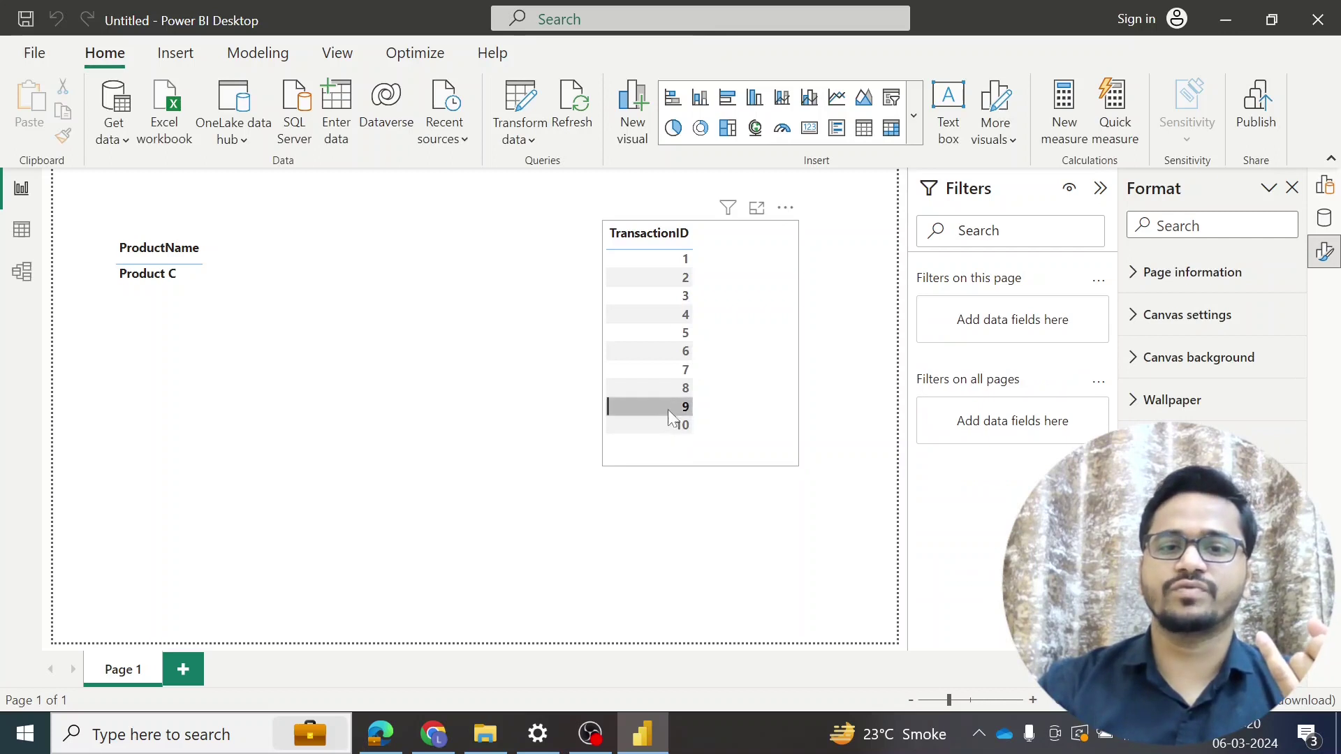
pyautogui.click(604, 461)
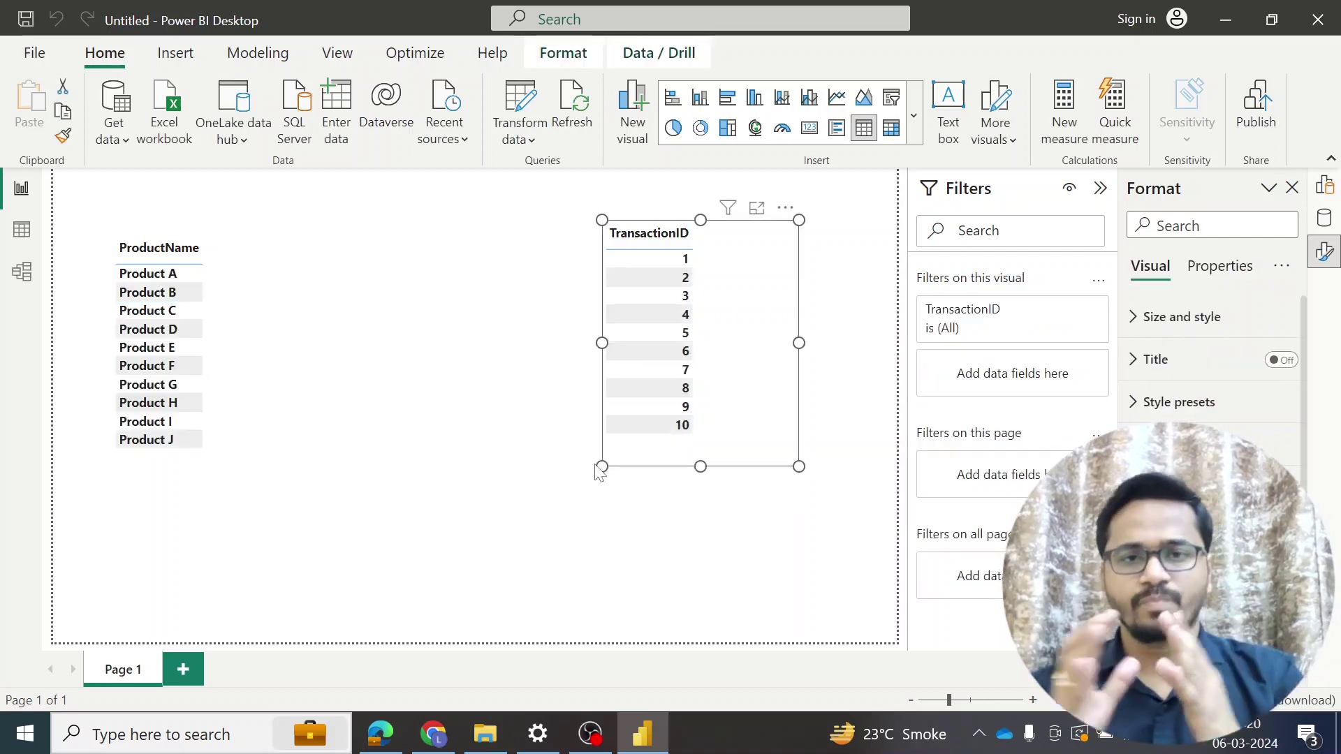